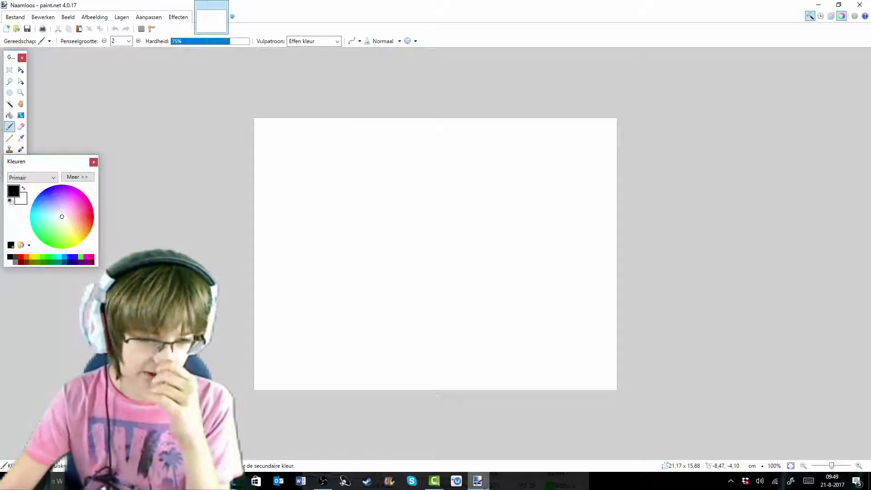
Search the texture pack's items folder for "iron" and open iron_pickaxe.png.
{"action": "left_click", "coordinate": [13, 18]}
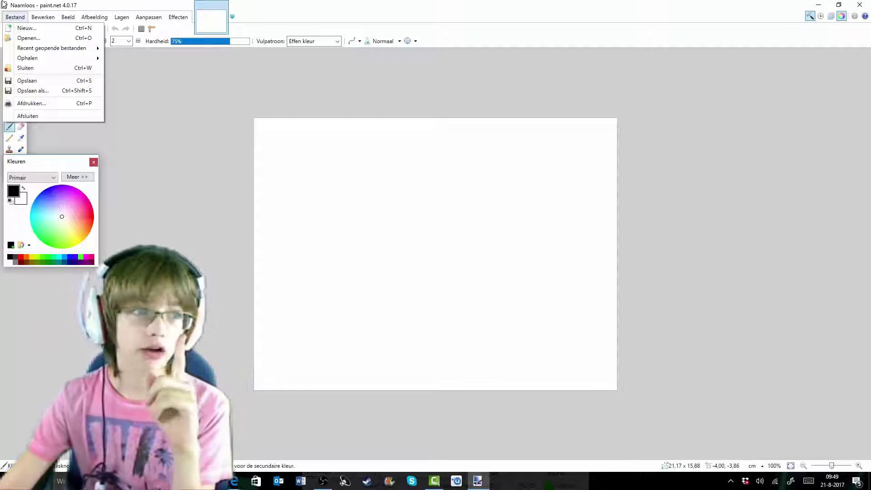
{"action": "left_click", "coordinate": [19, 39]}
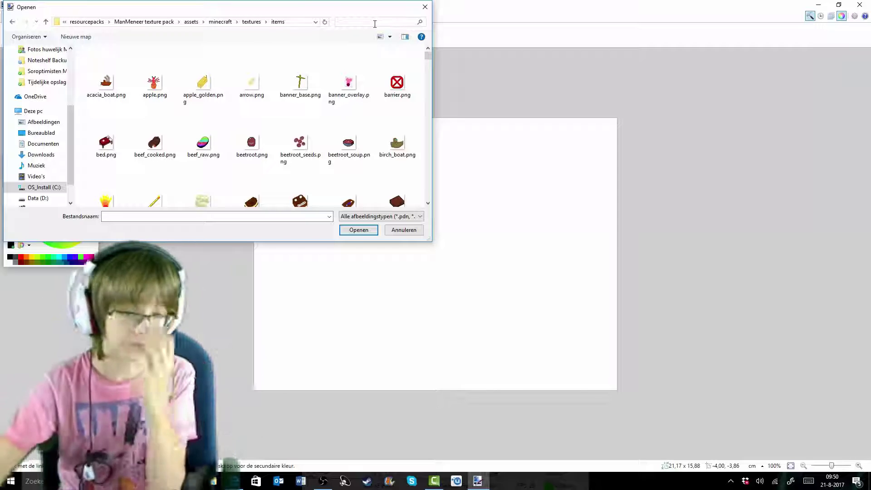
{"action": "scroll", "coordinate": [308, 113], "scroll_direction": "down", "scroll_amount": 3}
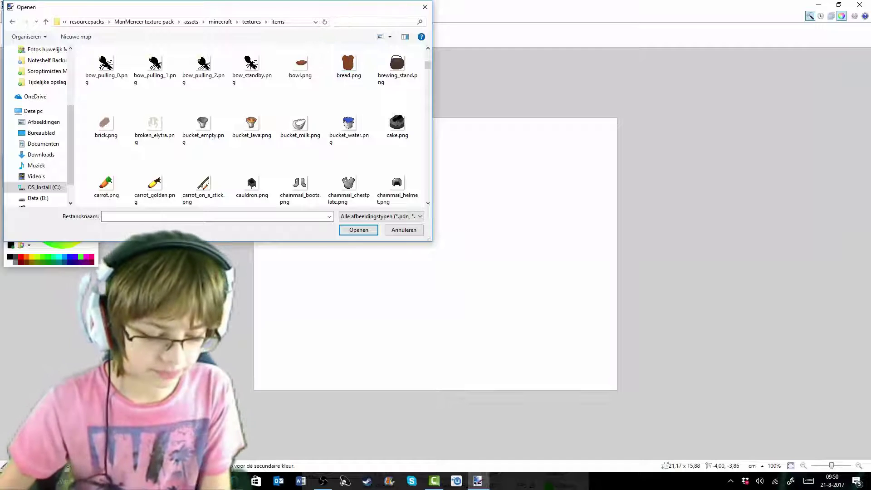
{"action": "type", "text": "iron"}
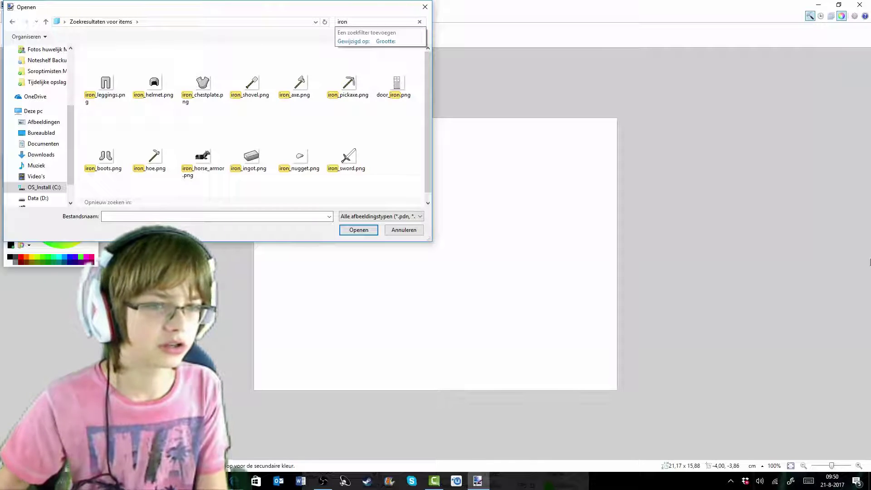
{"action": "double_click", "coordinate": [342, 90]}
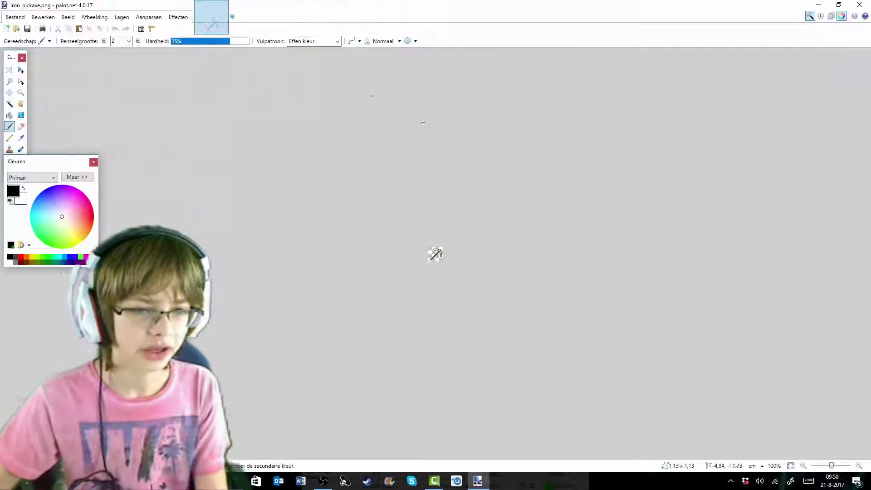
Erase the entire pickaxe drawing with the Eraser at brush size 80, and set the eraser size to 10.
{"action": "left_click_drag", "start_coordinate": [832, 466], "coordinate": [848, 466]}
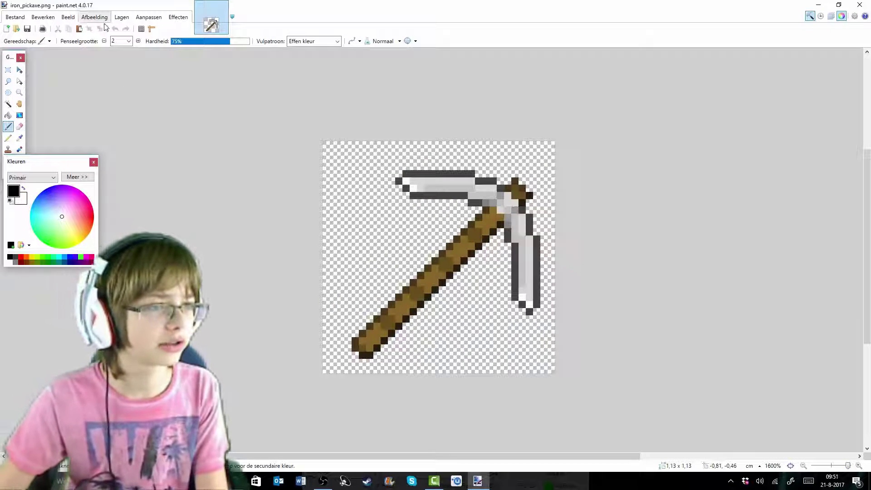
{"action": "left_click", "coordinate": [19, 126]}
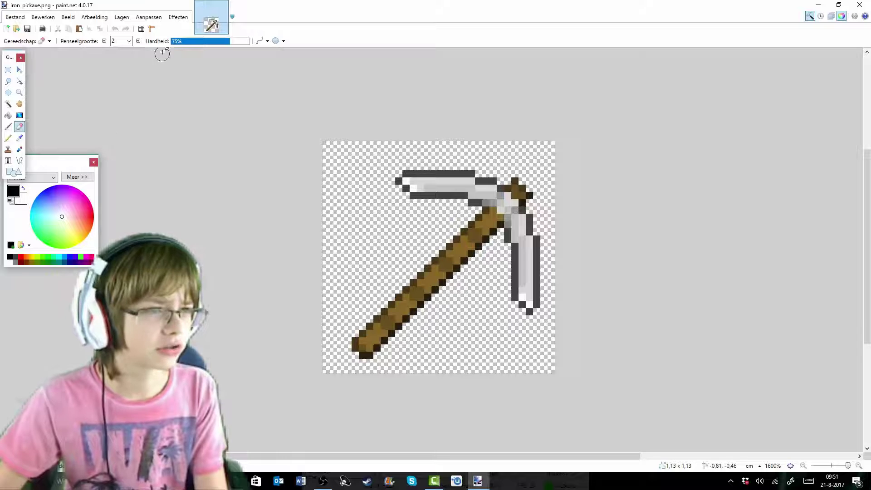
{"action": "left_click", "coordinate": [127, 42]}
{"action": "left_click", "coordinate": [129, 41]}
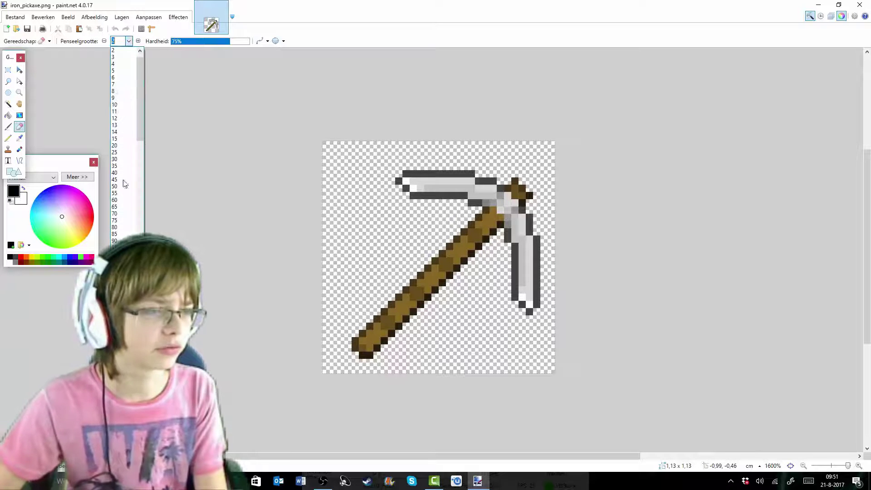
{"action": "left_click", "coordinate": [126, 184]}
{"action": "left_click", "coordinate": [406, 184]}
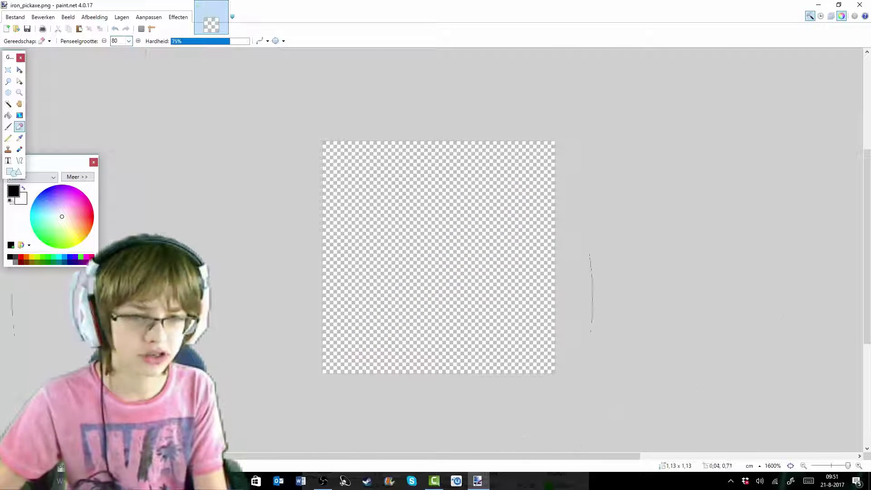
{"action": "left_click", "coordinate": [129, 41]}
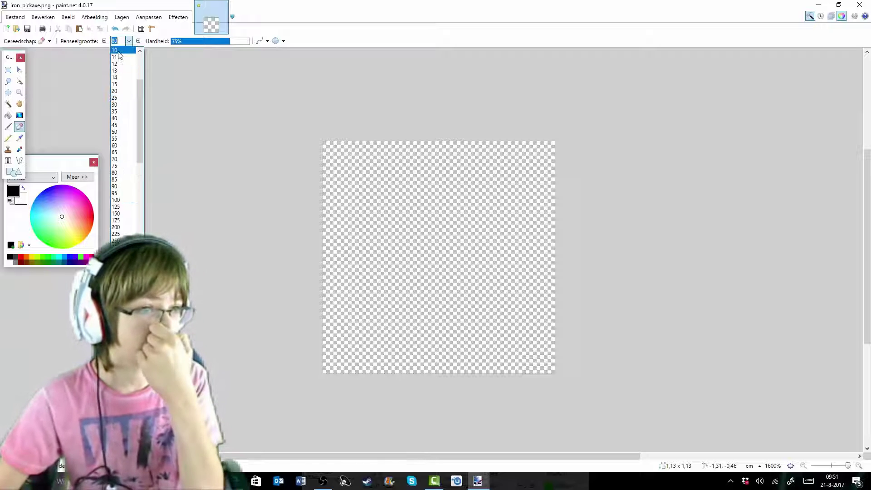
{"action": "left_click", "coordinate": [119, 51]}
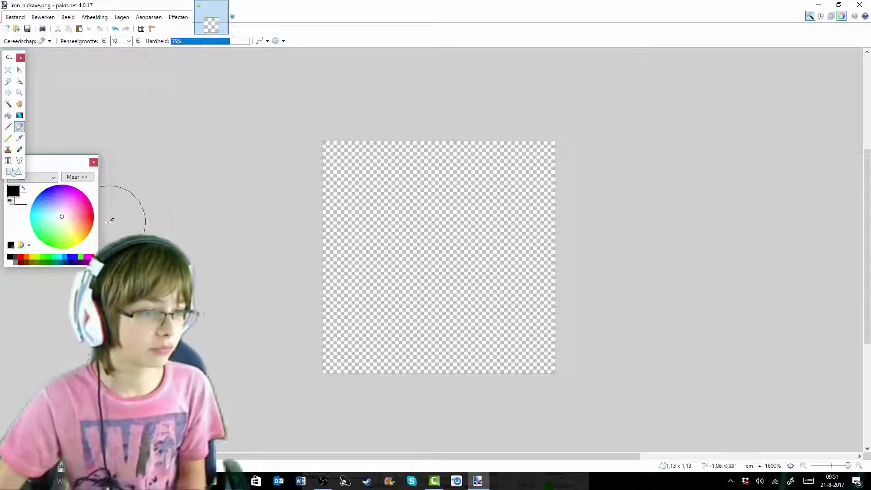
Draw a dark grey outline with the Pencil: a thick diagonal edge in the canvas's lower-left area, curving into a parallel diagonal line.
{"action": "left_click", "coordinate": [8, 138]}
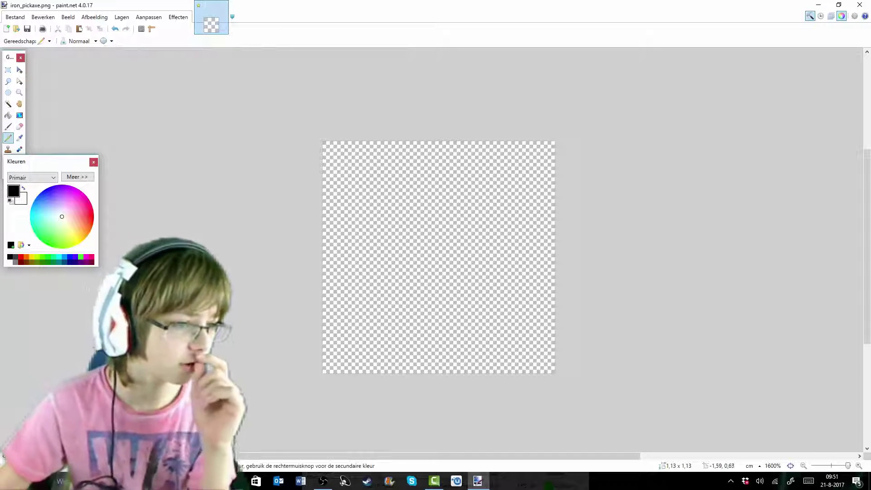
{"action": "left_click", "coordinate": [15, 263]}
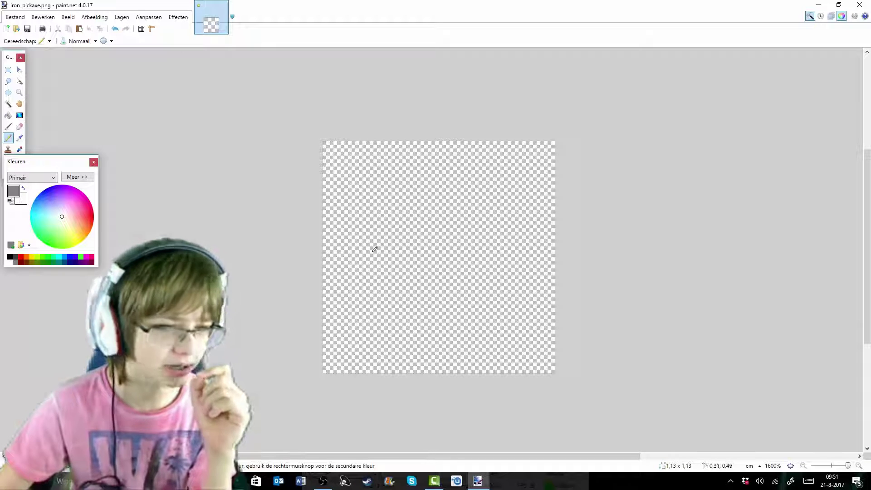
{"action": "left_click_drag", "start_coordinate": [415, 241], "coordinate": [370, 304]}
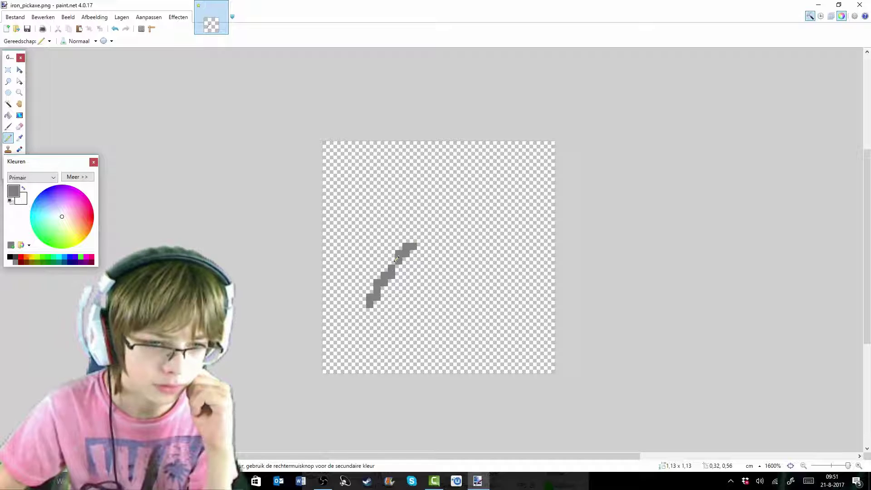
{"action": "left_click", "coordinate": [363, 291]}
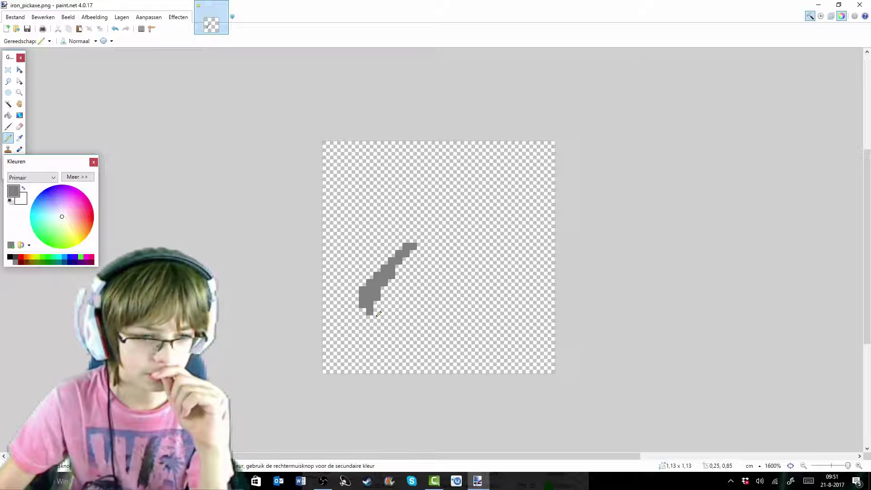
{"action": "left_click", "coordinate": [378, 317]}
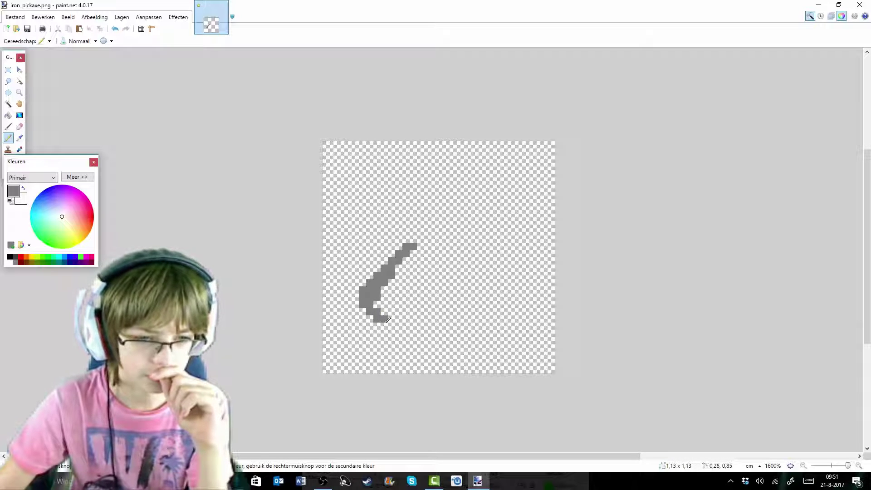
{"action": "left_click", "coordinate": [384, 325]}
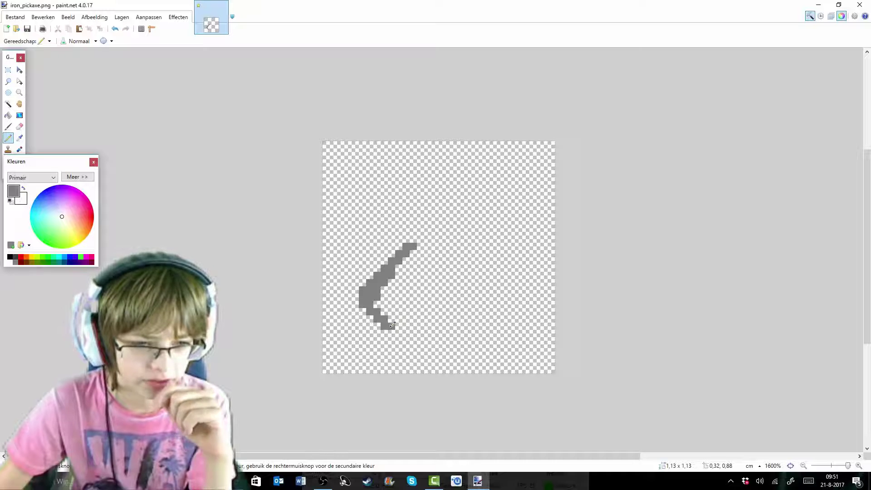
{"action": "left_click_drag", "start_coordinate": [403, 318], "coordinate": [417, 304]}
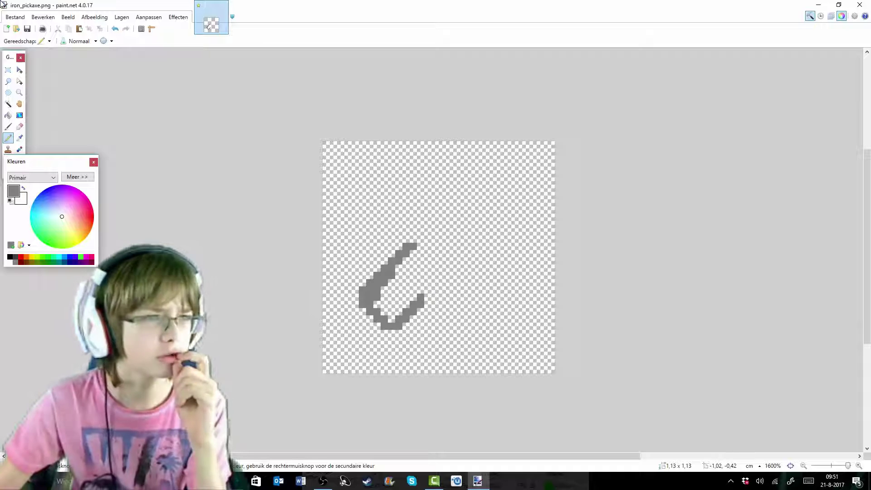
{"action": "left_click", "coordinate": [15, 17]}
{"action": "left_click", "coordinate": [26, 38]}
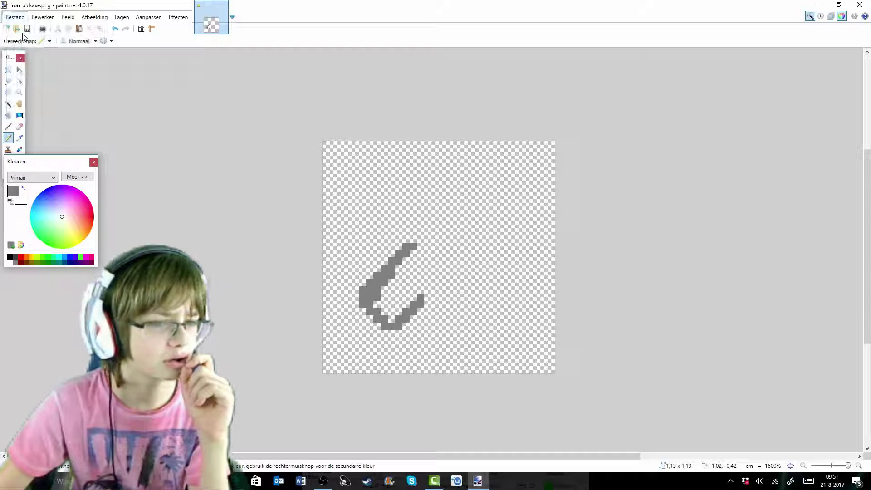
{"action": "left_click", "coordinate": [362, 22]}
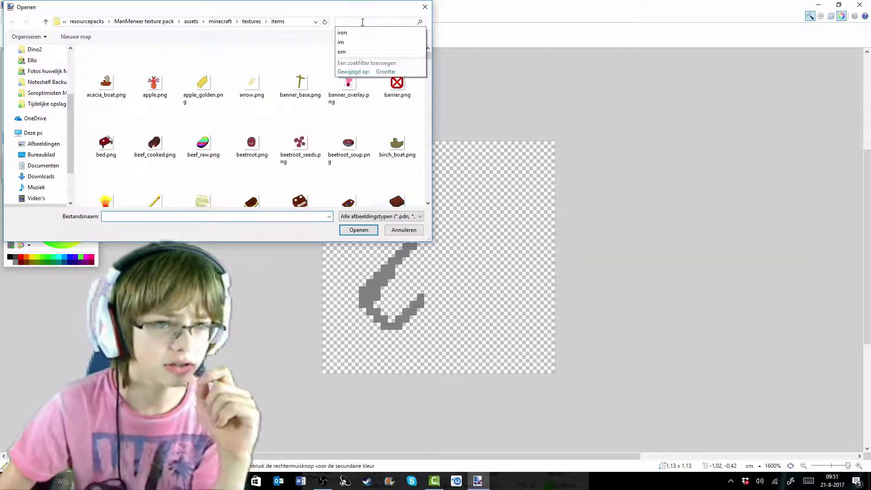
{"action": "type", "text": "iron"}
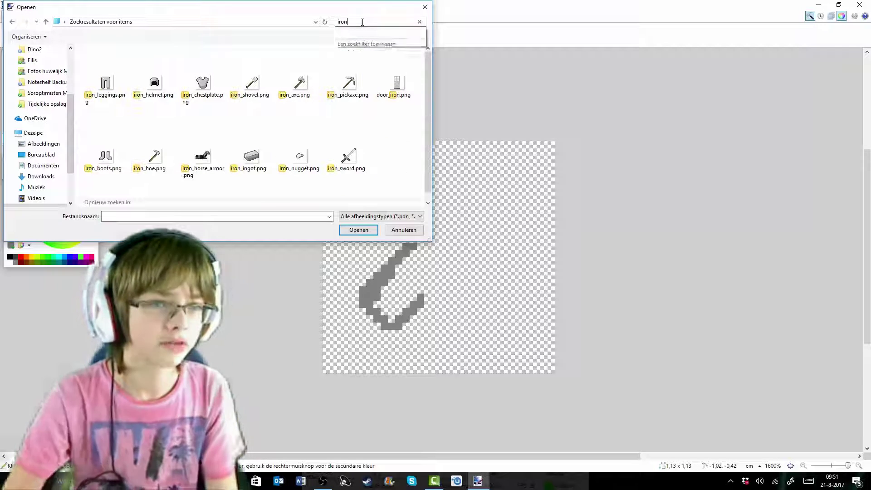
{"action": "left_click", "coordinate": [403, 230]}
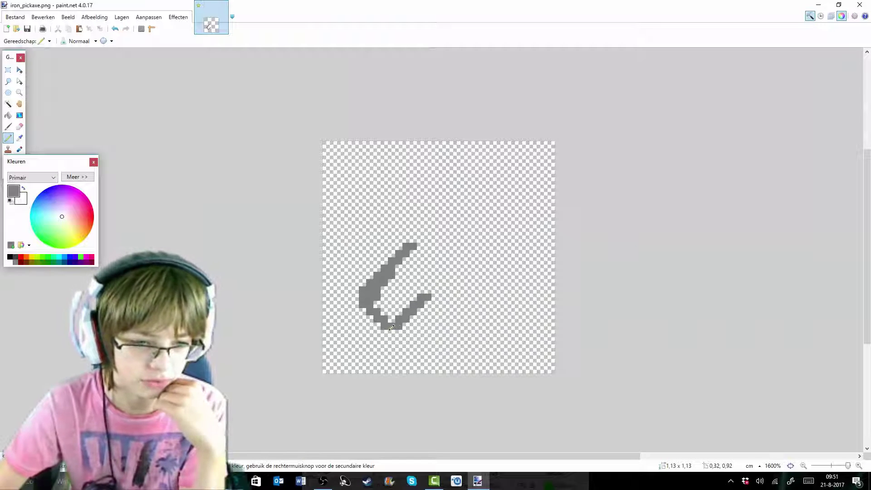
Thicken the bottom corner of the grey outline and erase its outer pixel with the Eraser at brush size 1.
{"action": "left_click_drag", "start_coordinate": [389, 331], "coordinate": [394, 332]}
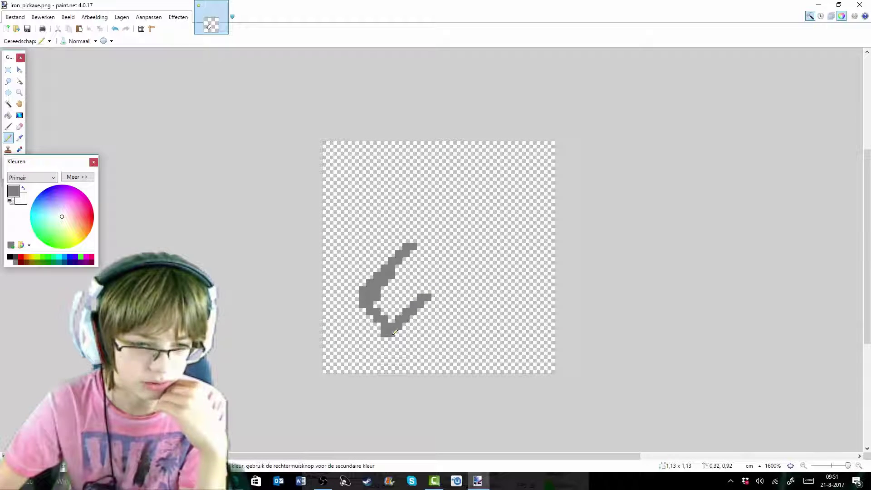
{"action": "left_click", "coordinate": [19, 126]}
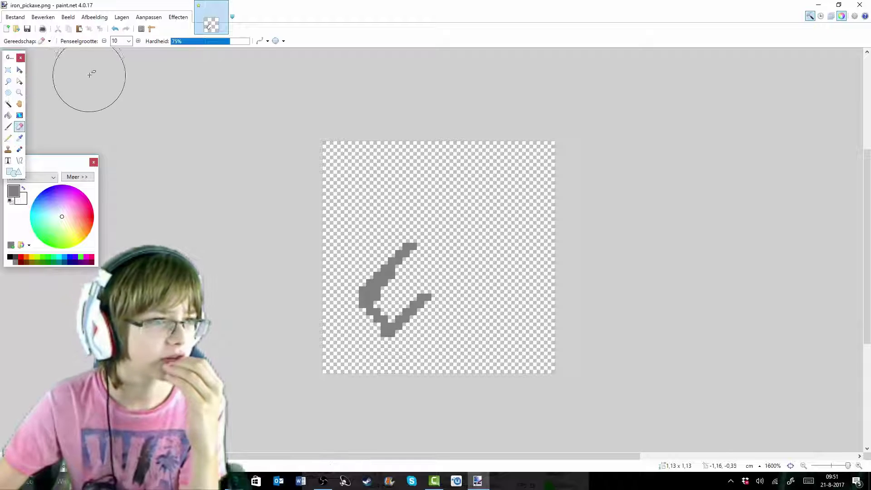
{"action": "left_click", "coordinate": [129, 41]}
{"action": "left_click", "coordinate": [118, 48]}
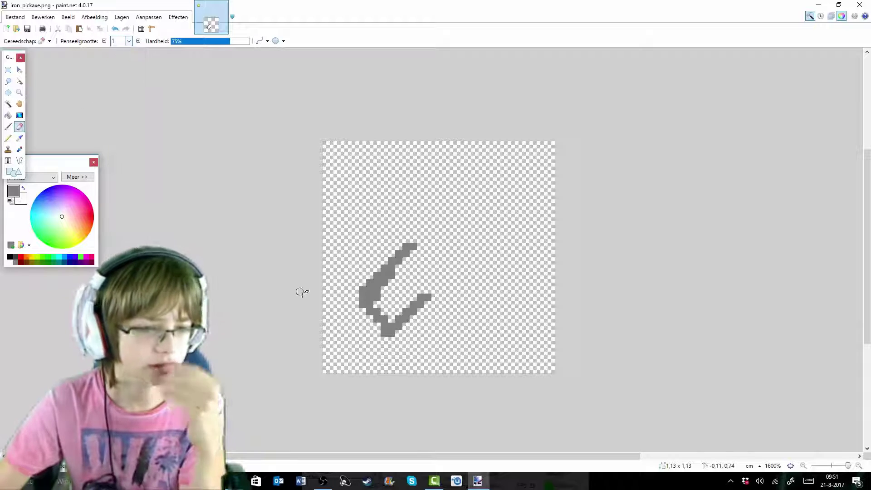
{"action": "left_click", "coordinate": [382, 335]}
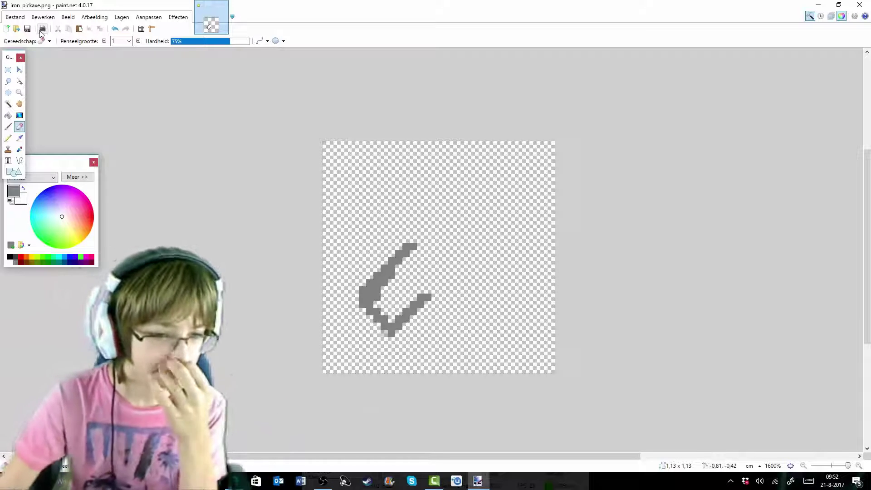
Draw a second grey diagonal edge with the Pencil from the outline's bottom corner, parallel to the inner line.
{"action": "left_click", "coordinate": [8, 138]}
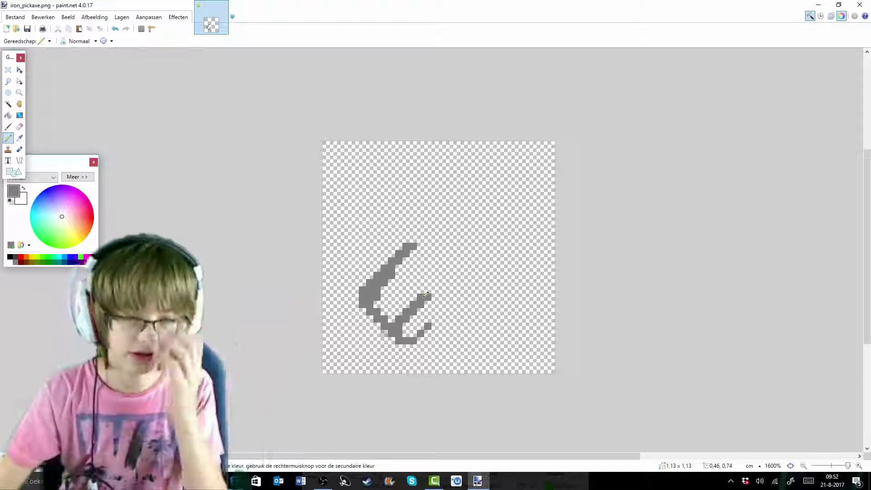
{"action": "left_click", "coordinate": [437, 319]}
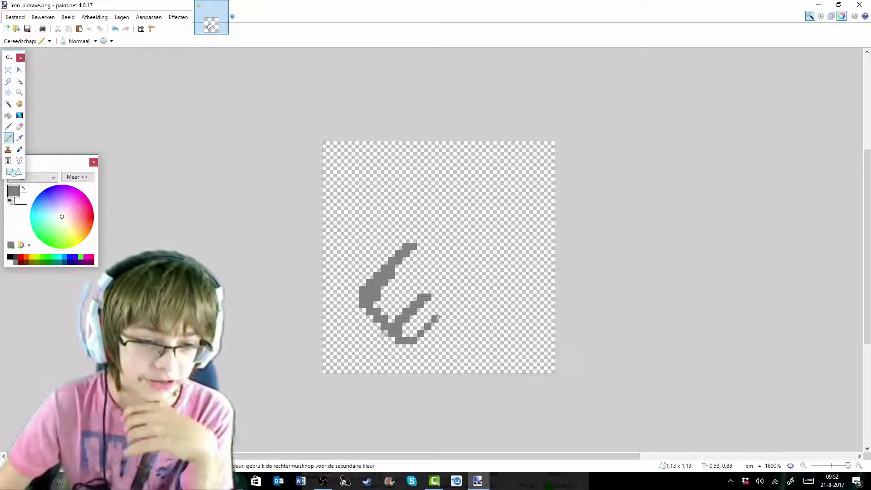
{"action": "left_click", "coordinate": [443, 311]}
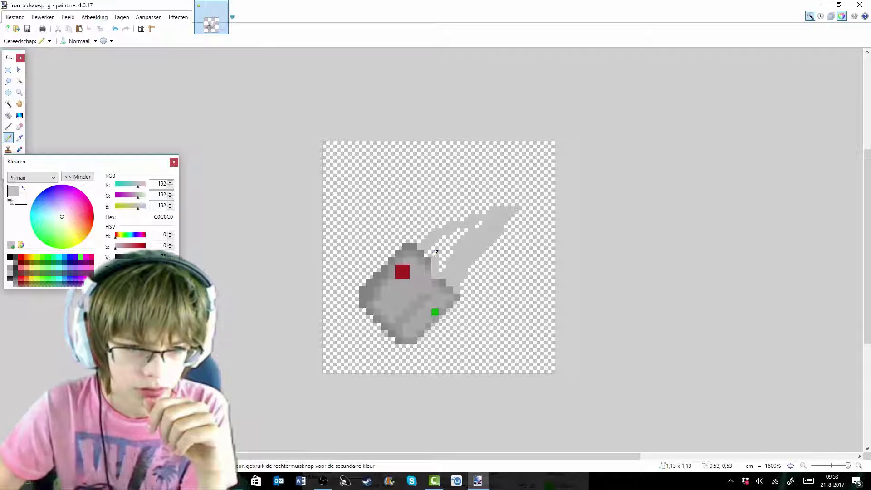
Undo the last pencil stroke and fill the remaining gaps inside the light grey C0C0C0 cone.
{"action": "left_click", "coordinate": [115, 28]}
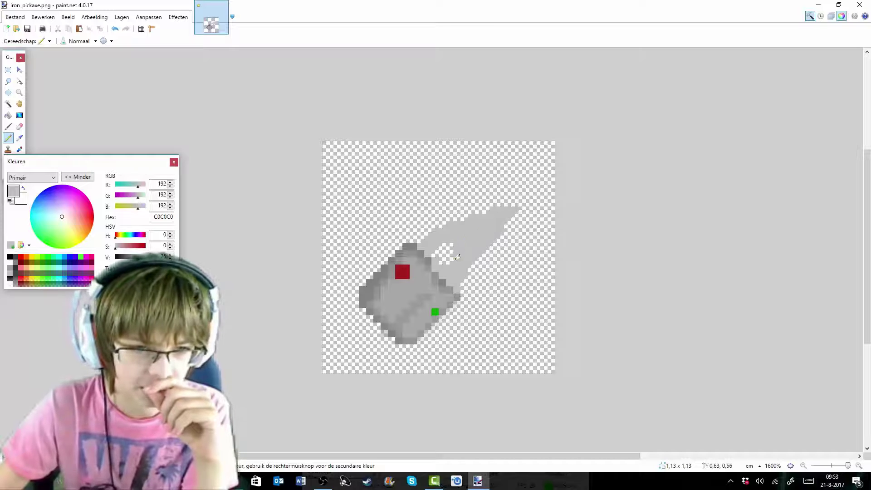
{"action": "left_click_drag", "start_coordinate": [449, 243], "coordinate": [442, 257]}
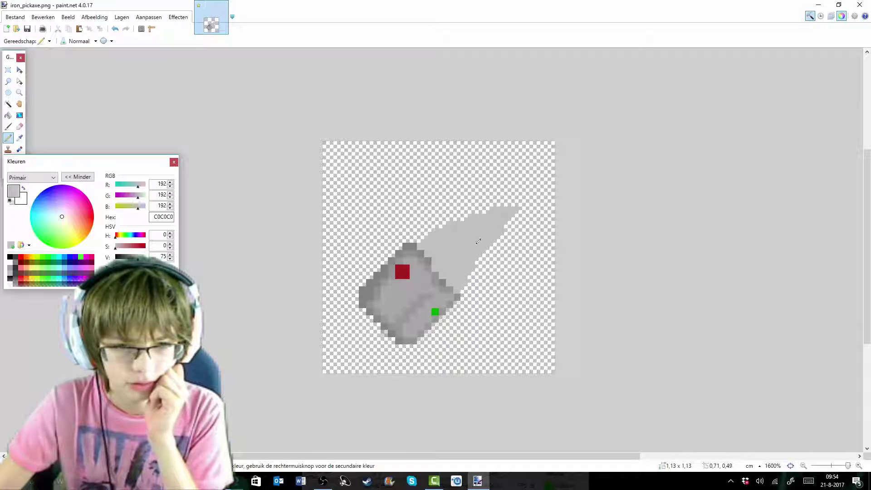
Trim the outer edge of the cone's tip to a point using the Eraser at brush size 5 and 100% hardness.
{"action": "left_click", "coordinate": [19, 127]}
{"action": "left_click", "coordinate": [129, 41]}
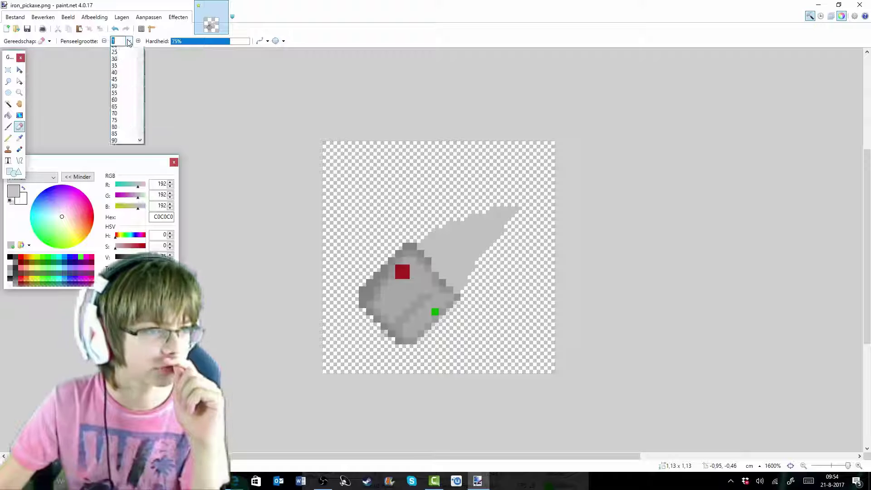
{"action": "left_click", "coordinate": [121, 72]}
{"action": "left_click_drag", "start_coordinate": [229, 41], "coordinate": [253, 41]}
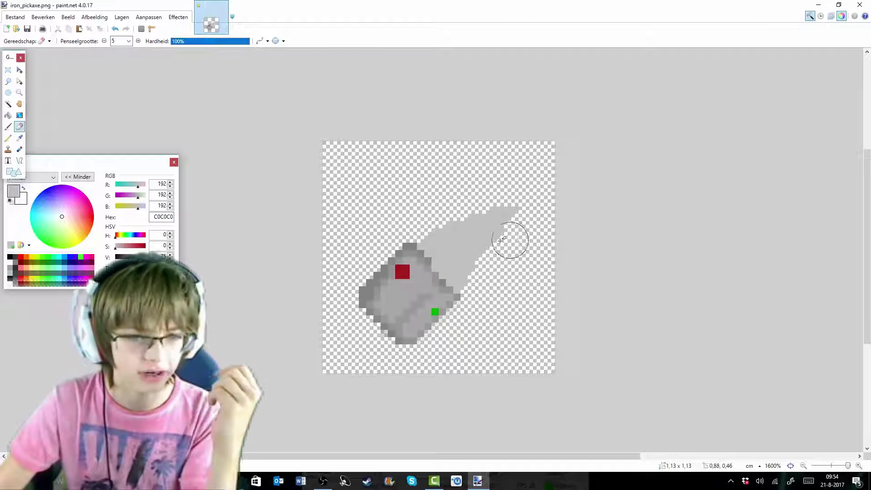
{"action": "left_click_drag", "start_coordinate": [506, 246], "coordinate": [530, 210]}
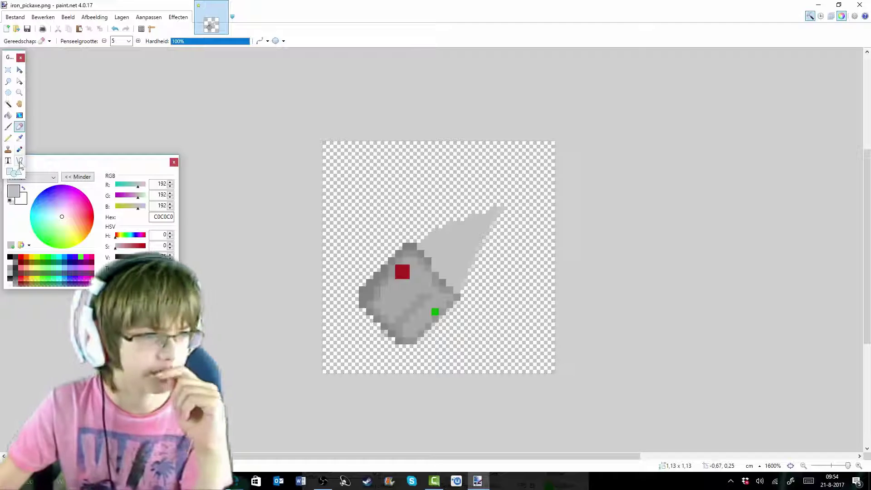
Draw a C0C0C0 curve of width 1 along the cone's lower edge, from the body's corner to the tip, and adjust its bend.
{"action": "left_click", "coordinate": [8, 138]}
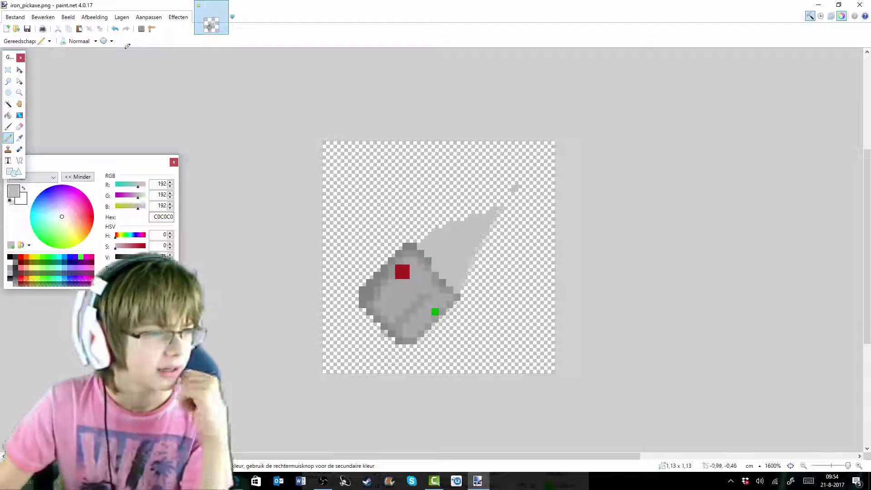
{"action": "left_click", "coordinate": [19, 161]}
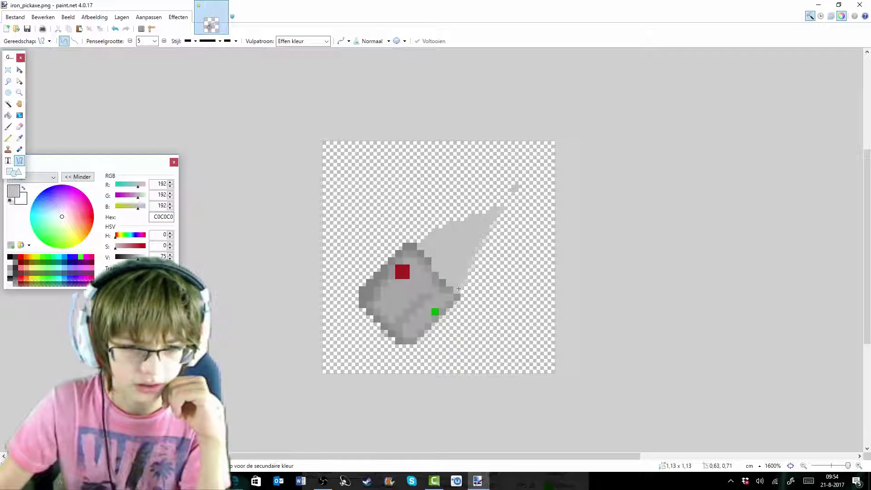
{"action": "left_click_drag", "start_coordinate": [459, 289], "coordinate": [494, 201]}
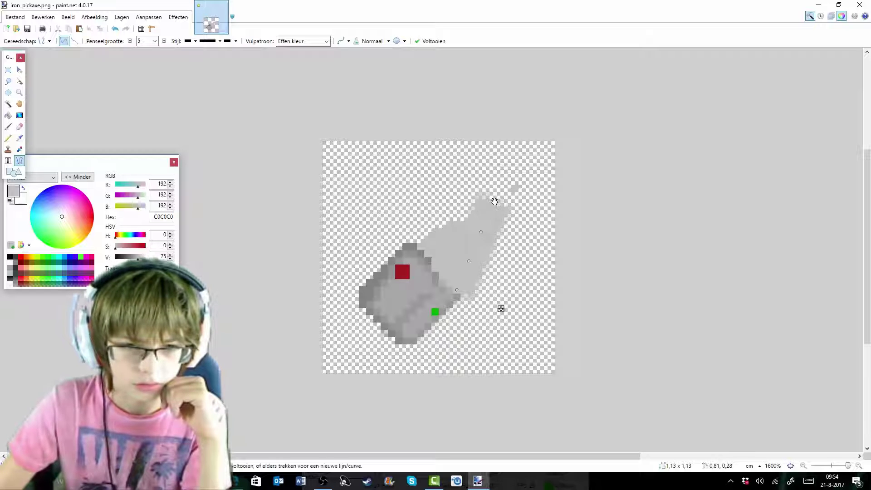
{"action": "left_click", "coordinate": [154, 40]}
{"action": "left_click", "coordinate": [139, 52]}
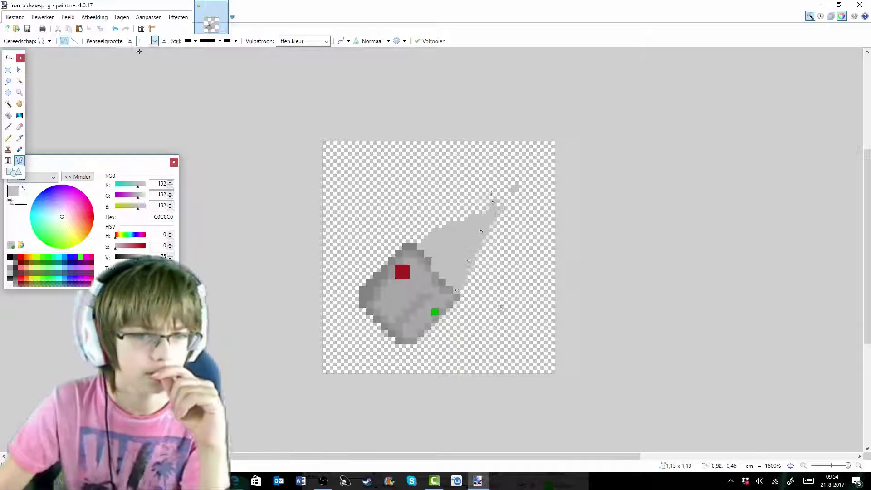
{"action": "left_click_drag", "start_coordinate": [494, 202], "coordinate": [520, 185]}
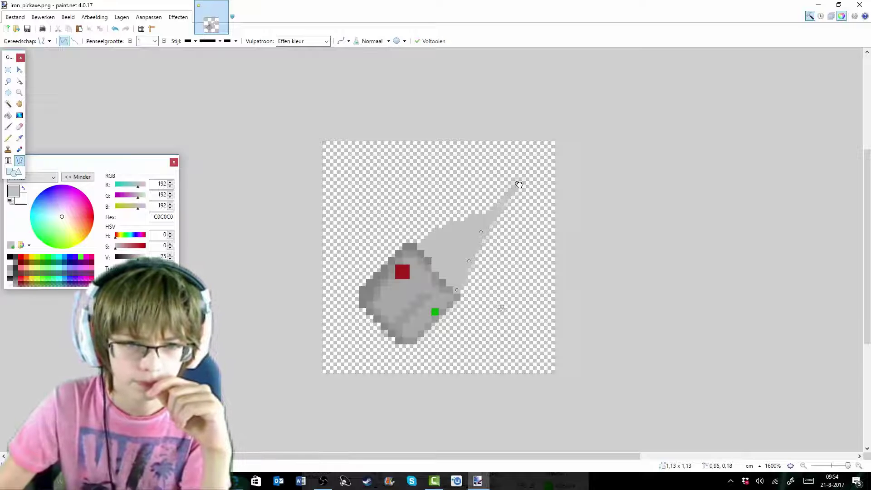
{"action": "left_click_drag", "start_coordinate": [483, 233], "coordinate": [489, 234]}
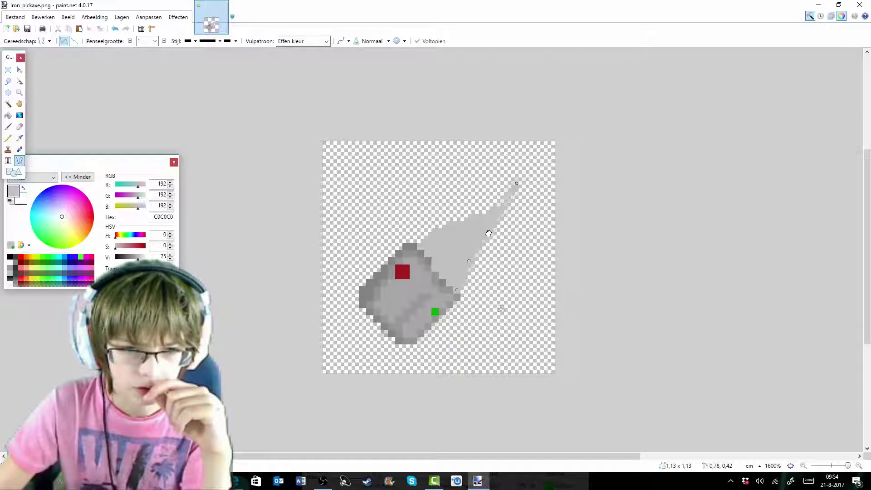
{"action": "left_click_drag", "start_coordinate": [470, 261], "coordinate": [472, 263]}
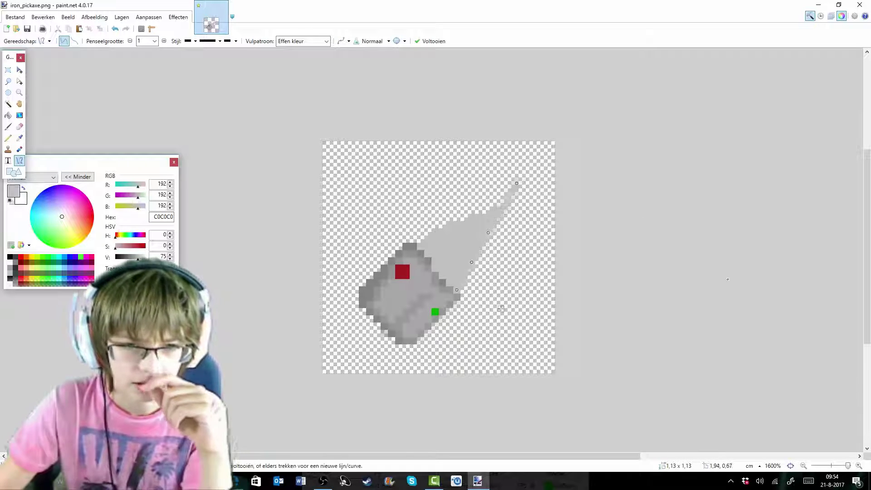
{"action": "key", "text": "Return"}
Straighten the cone's upper edge with light grey lines of width 1 from the body's top corner to the tip.
{"action": "left_click_drag", "start_coordinate": [421, 246], "coordinate": [523, 188]}
{"action": "key", "text": "Return"}
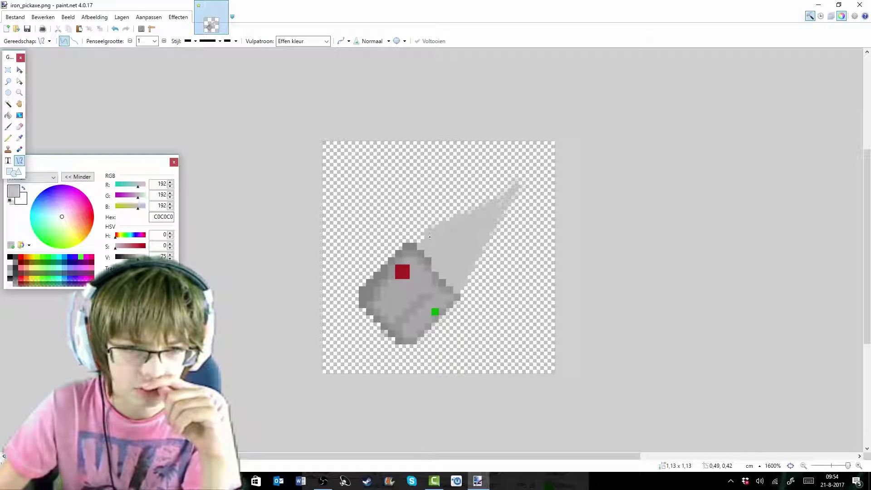
{"action": "left_click_drag", "start_coordinate": [430, 237], "coordinate": [420, 243]}
{"action": "left_click", "coordinate": [607, 235]}
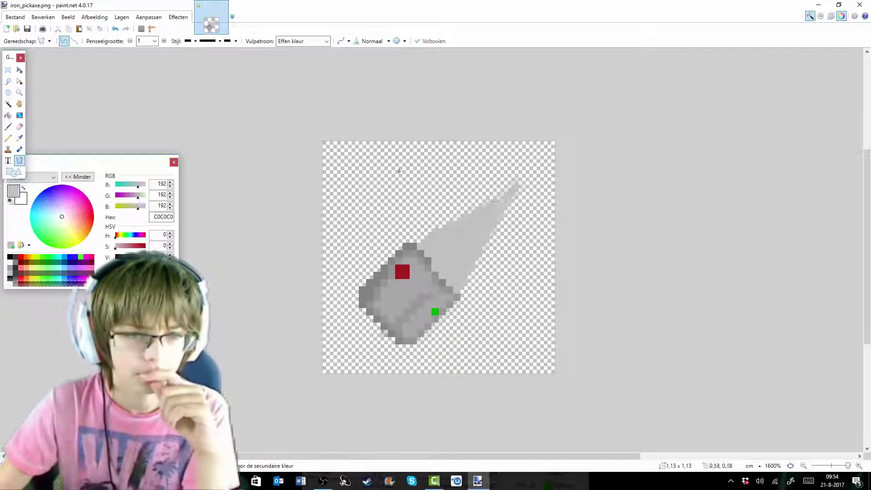
Draw dark grey spiral bands and stepped grey edges across the cone with the Pencil at 3200% zoom.
{"action": "left_click", "coordinate": [8, 137]}
{"action": "scroll", "coordinate": [540, 242], "scroll_direction": "up", "scroll_amount": 2}
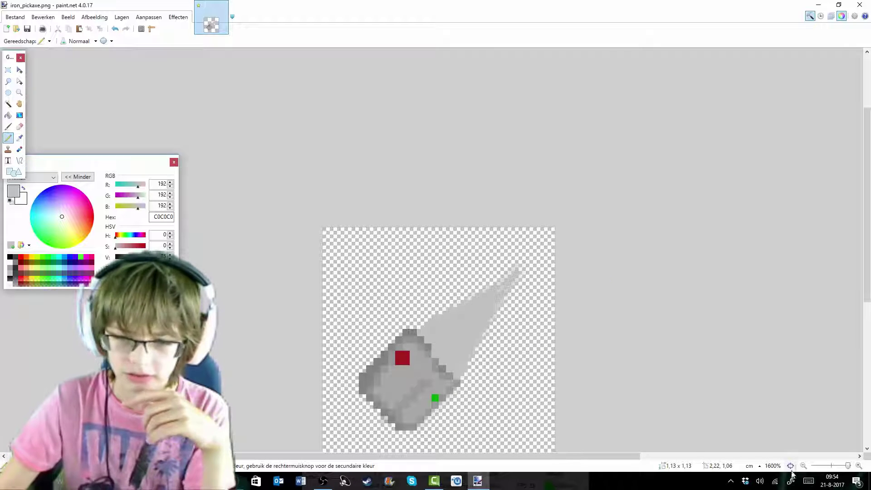
{"action": "mouse_move", "coordinate": [846, 467]}
{"action": "left_mouse_down"}
{"action": "mouse_move", "coordinate": [838, 466]}
{"action": "mouse_move", "coordinate": [851, 466]}
{"action": "left_mouse_up"}
{"action": "scroll", "coordinate": [813, 388], "scroll_direction": "down", "scroll_amount": 1}
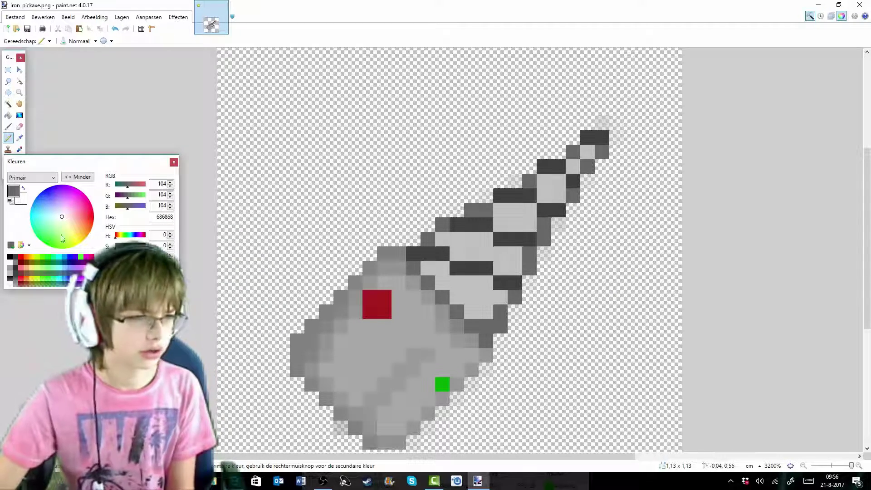
Sample the cone's light grey, darken it to ADADAD, and shade the light sections between the dark bands with the Pencil.
{"action": "left_click", "coordinate": [1, 98]}
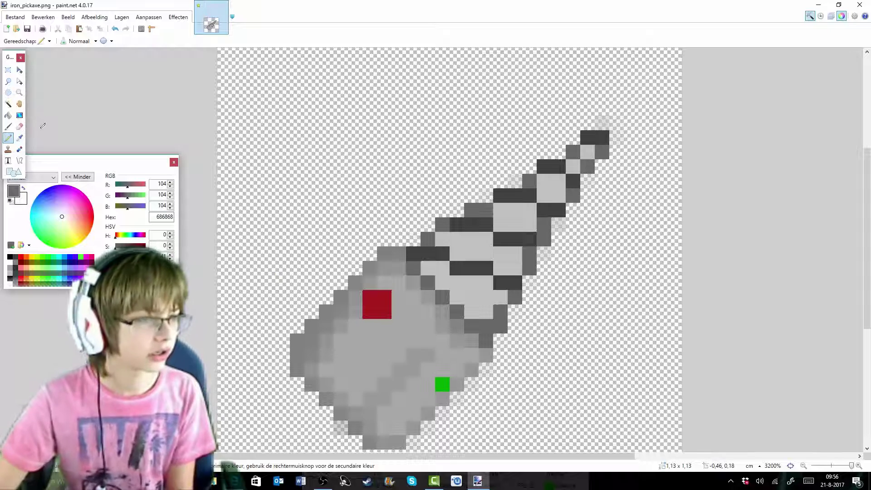
{"action": "left_click", "coordinate": [21, 140]}
{"action": "left_click", "coordinate": [456, 280]}
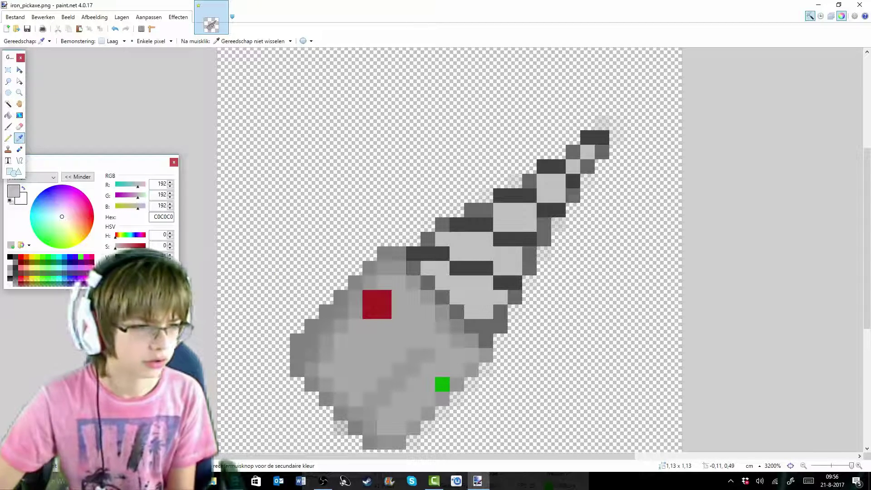
{"action": "left_click_drag", "start_coordinate": [138, 257], "coordinate": [137, 257]}
{"action": "left_click", "coordinate": [15, 142]}
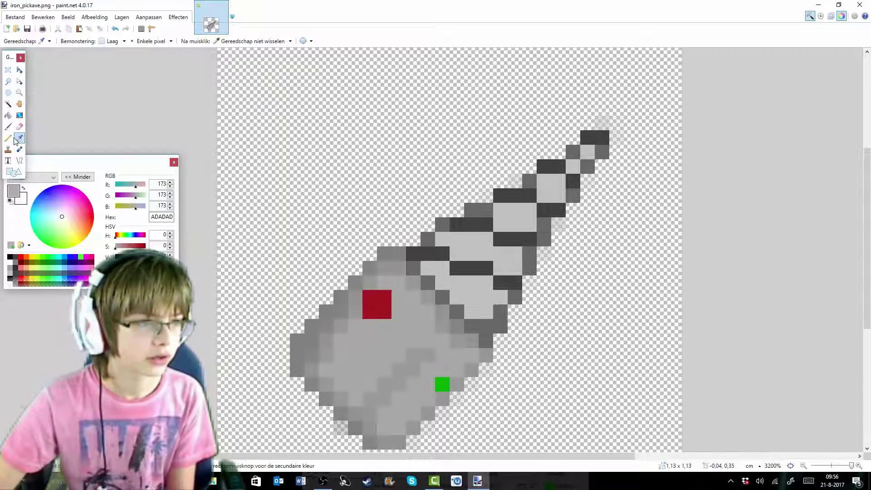
{"action": "left_click", "coordinate": [10, 138]}
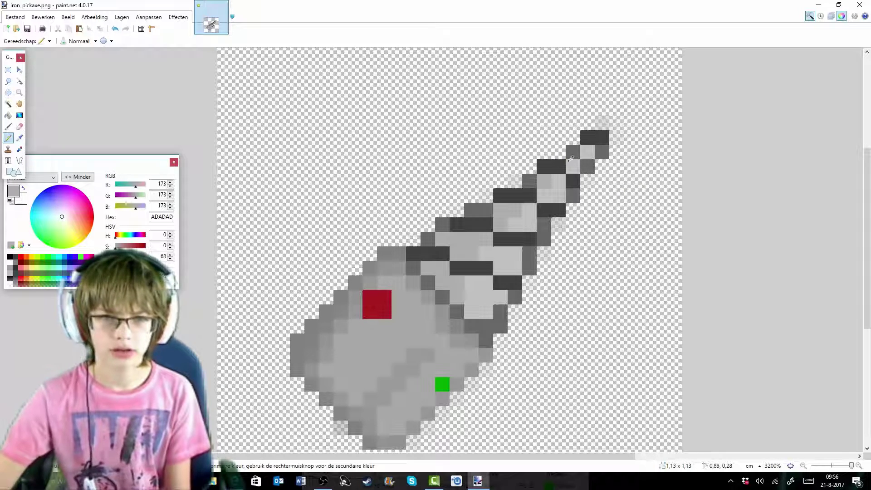
Sample grey 808080 from the body's outline and try outlining a handle behind the body's lower end with the Pencil.
{"action": "scroll", "coordinate": [576, 182], "scroll_direction": "down", "scroll_amount": 2}
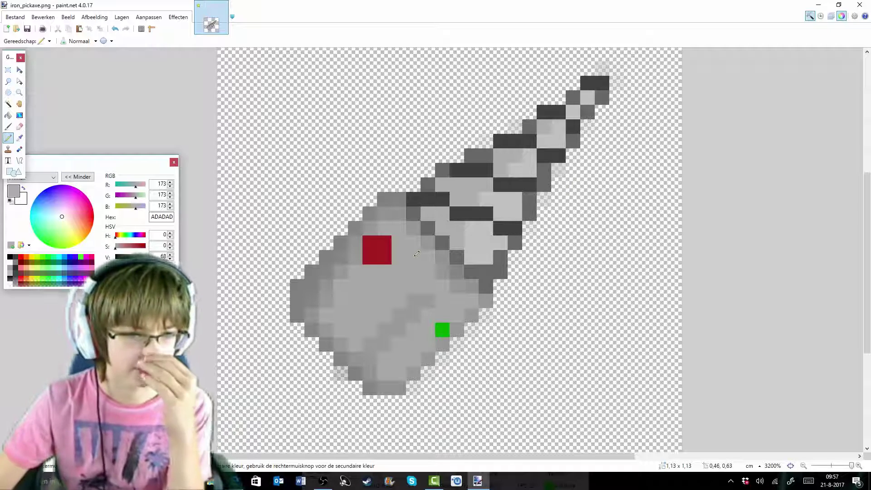
{"action": "scroll", "coordinate": [302, 206], "scroll_direction": "up", "scroll_amount": 4}
{"action": "scroll", "coordinate": [431, 193], "scroll_direction": "down", "scroll_amount": 4}
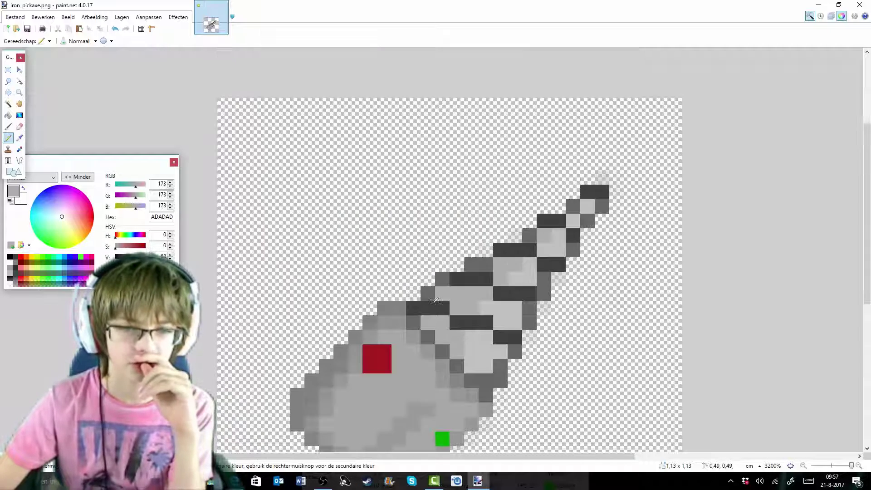
{"action": "left_click", "coordinate": [19, 137]}
{"action": "scroll", "coordinate": [311, 327], "scroll_direction": "down", "scroll_amount": 2}
{"action": "left_click", "coordinate": [298, 261]}
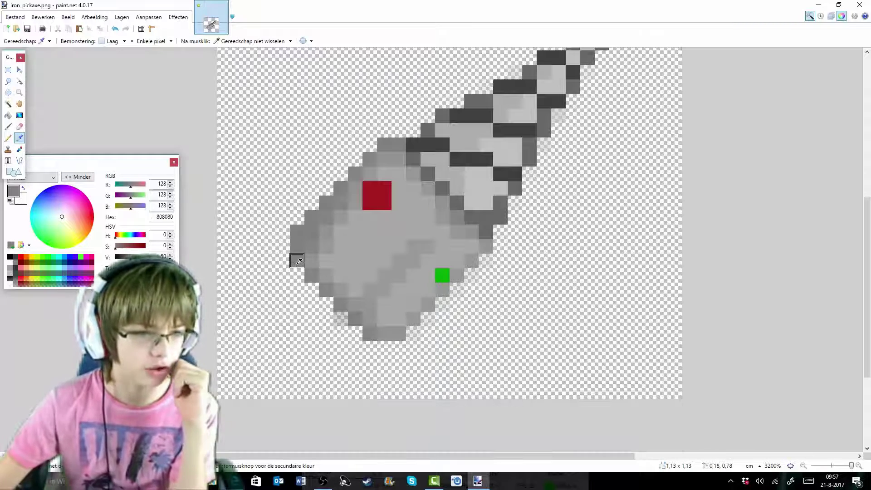
{"action": "left_click", "coordinate": [8, 138]}
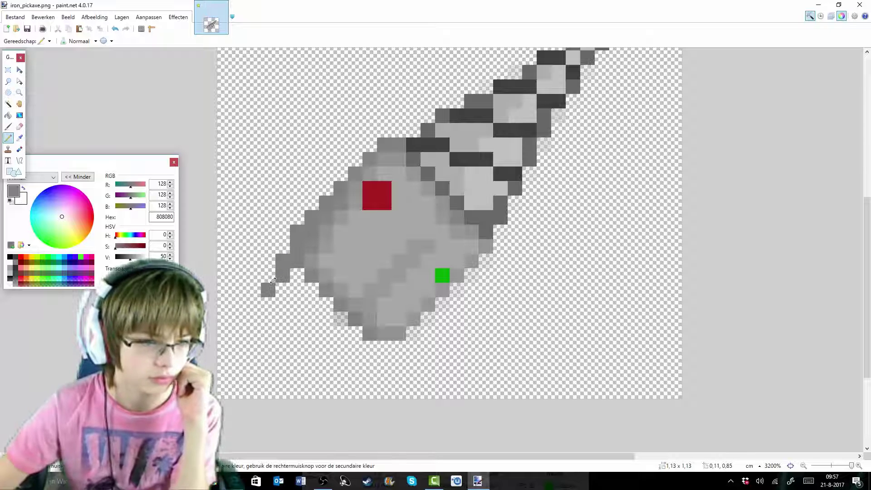
{"action": "left_click_drag", "start_coordinate": [273, 293], "coordinate": [272, 316]}
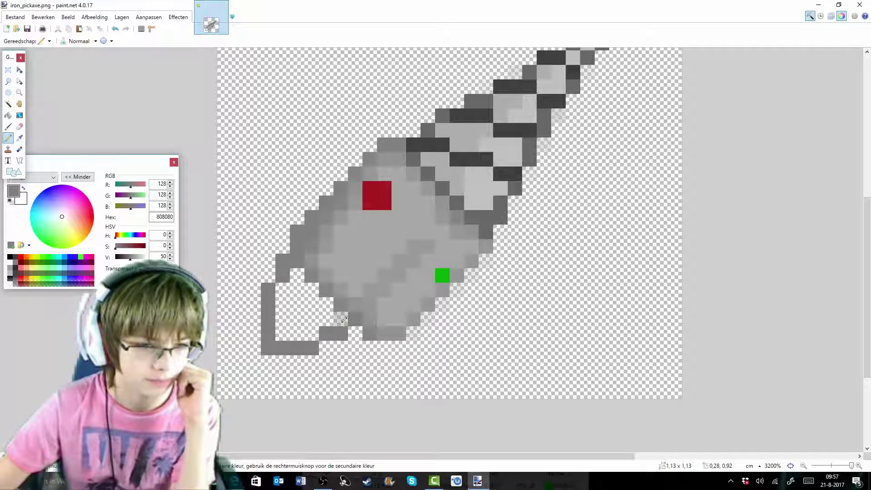
{"action": "left_click", "coordinate": [341, 319]}
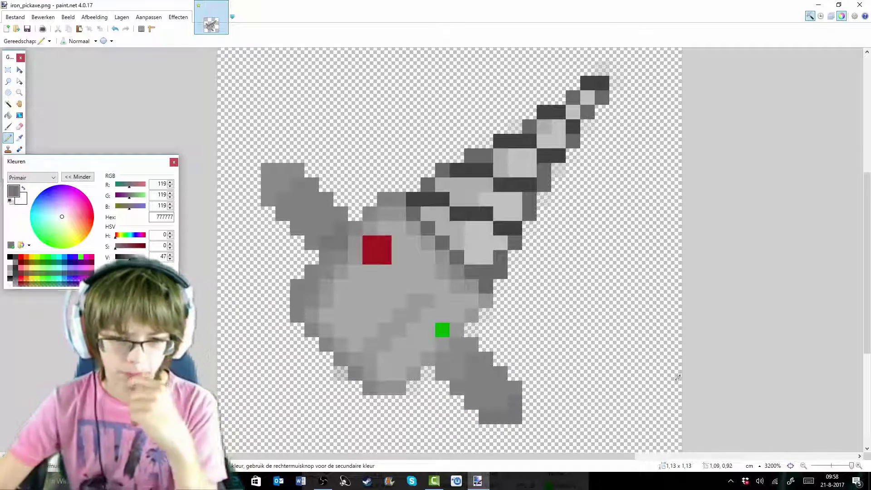
{"action": "scroll", "coordinate": [675, 373], "scroll_direction": "down", "scroll_amount": 3}
{"action": "scroll", "coordinate": [675, 371], "scroll_direction": "up", "scroll_amount": 3}
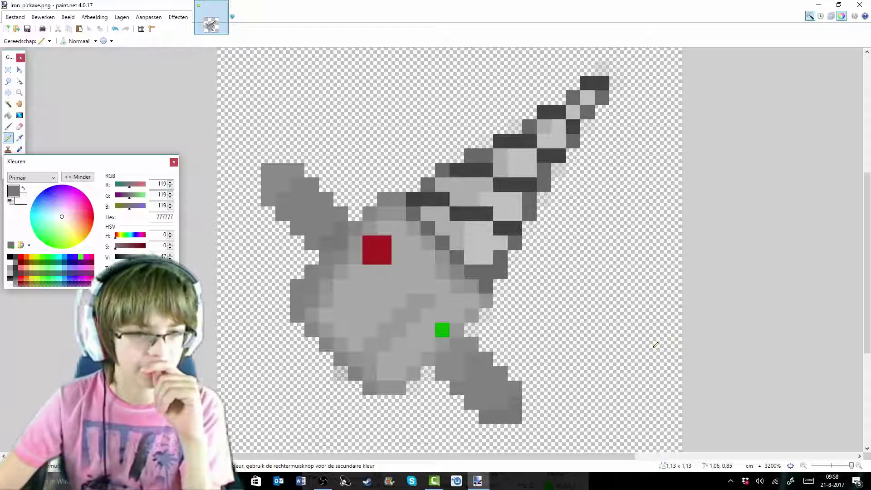
{"action": "scroll", "coordinate": [656, 345], "scroll_direction": "up", "scroll_amount": 4}
{"action": "scroll", "coordinate": [656, 345], "scroll_direction": "down", "scroll_amount": 2}
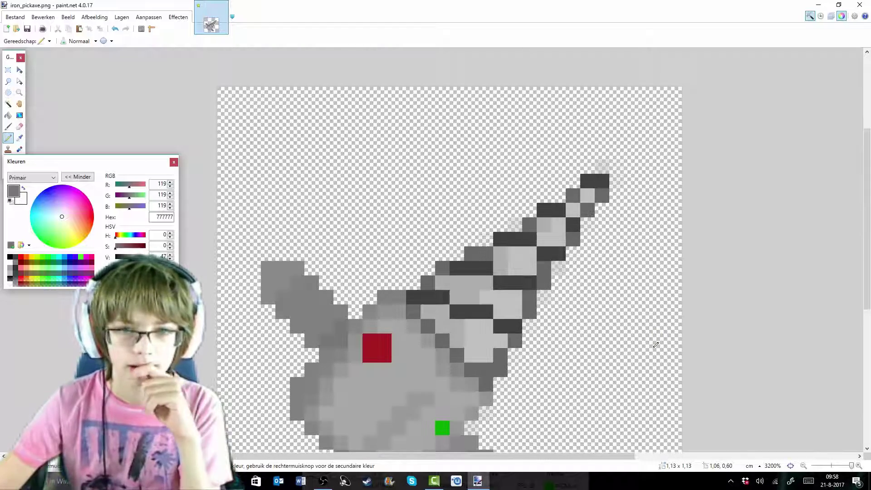
{"action": "scroll", "coordinate": [655, 344], "scroll_direction": "down", "scroll_amount": 4}
{"action": "scroll", "coordinate": [656, 345], "scroll_direction": "up", "scroll_amount": 4}
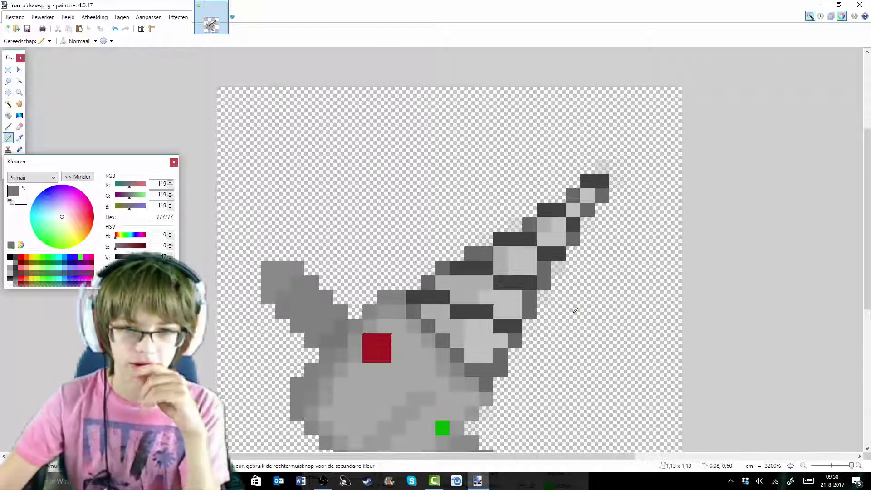
{"action": "scroll", "coordinate": [575, 311], "scroll_direction": "down", "scroll_amount": 4}
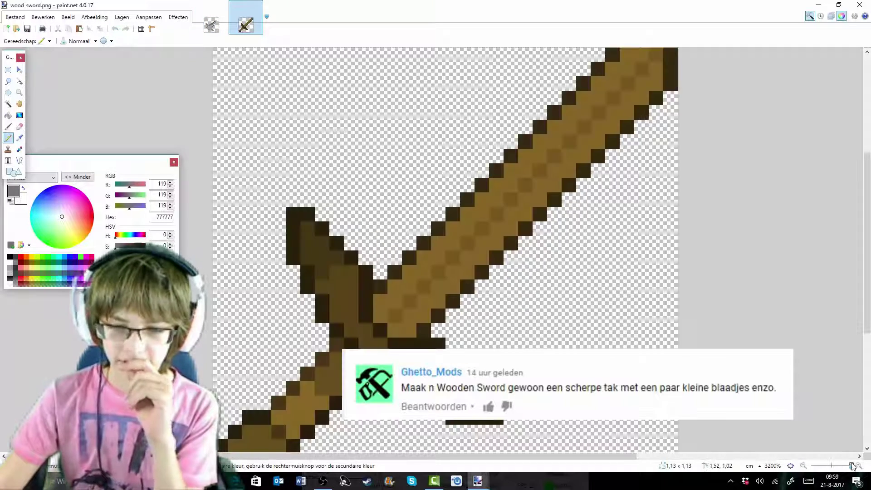
Erase the entire wooden sword in wood_sword.png using the Eraser at brush size 60.
{"action": "left_click_drag", "start_coordinate": [852, 466], "coordinate": [846, 466]}
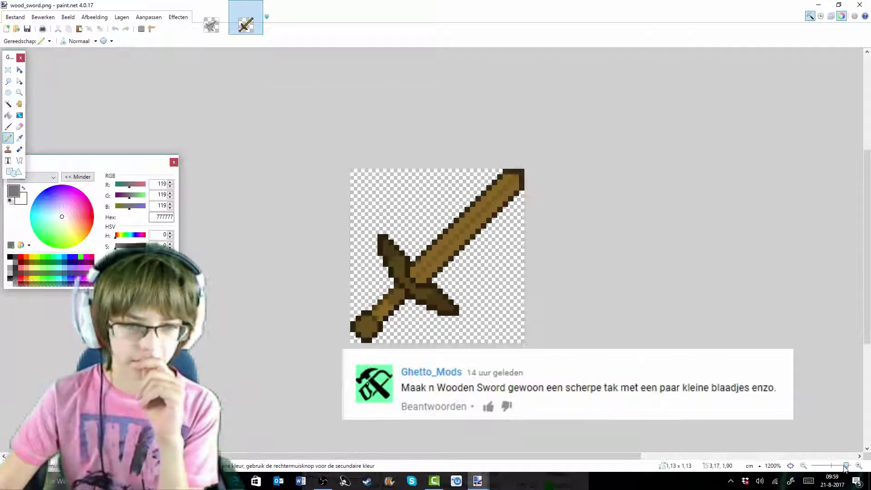
{"action": "left_click", "coordinate": [20, 126]}
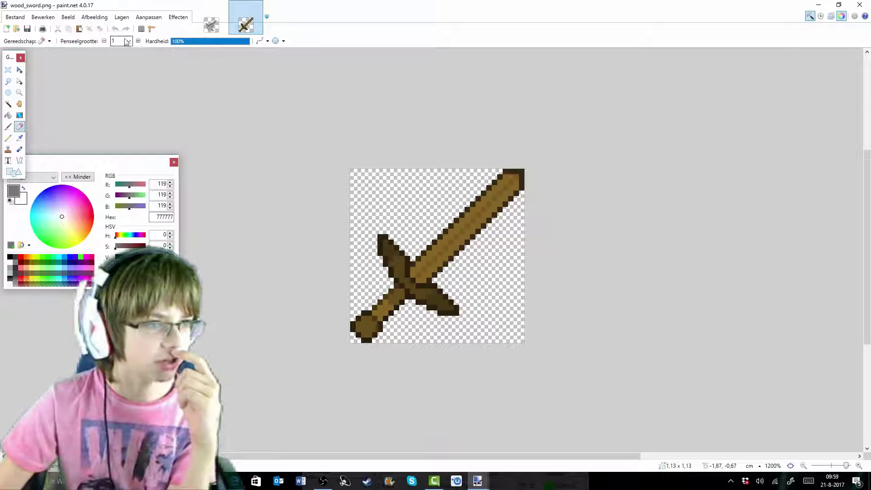
{"action": "left_click", "coordinate": [127, 41]}
{"action": "left_click", "coordinate": [122, 165]}
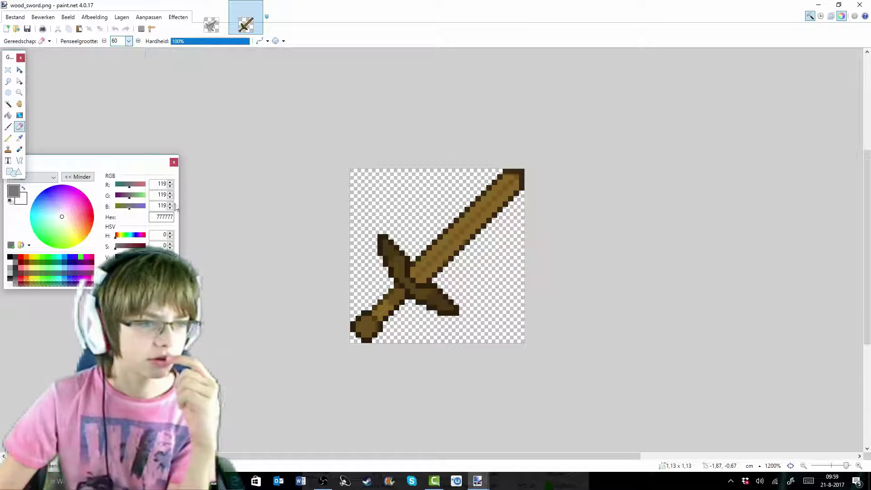
{"action": "left_click", "coordinate": [413, 247]}
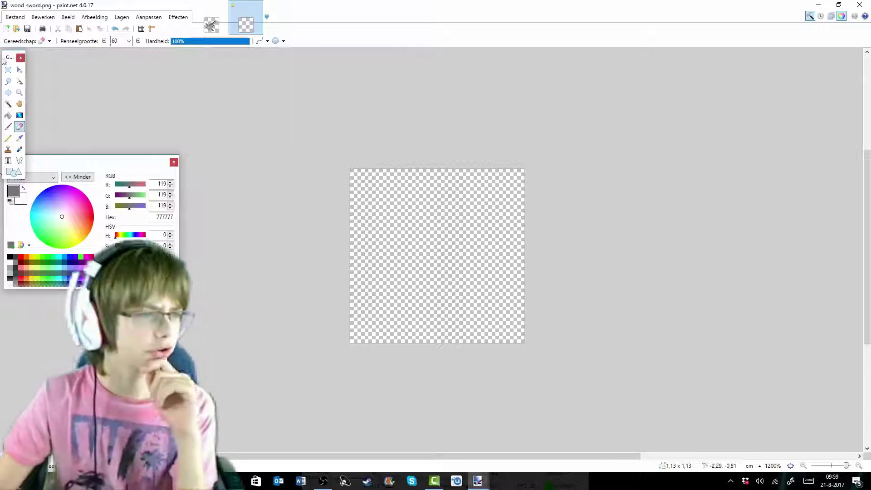
Choose a brown primary colour and draw a diagonal branch outline up from the canvas's lower-left corner with the Pencil.
{"action": "left_click", "coordinate": [8, 138]}
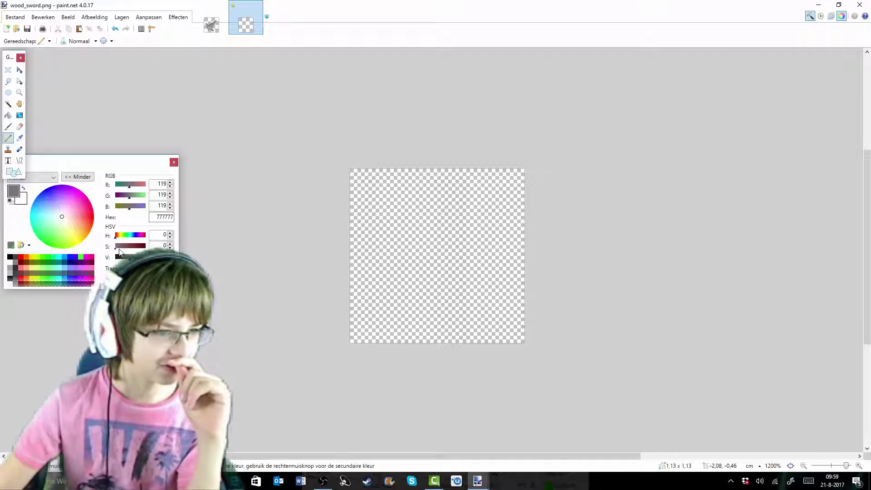
{"action": "left_click", "coordinate": [68, 228]}
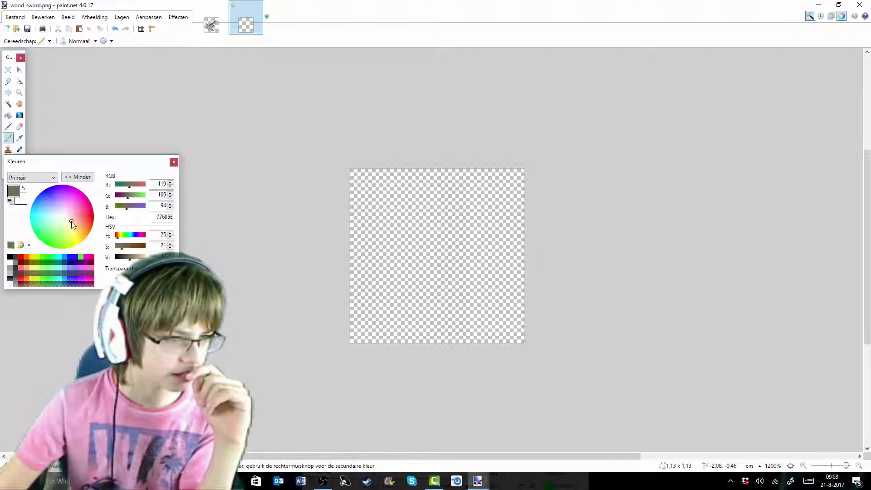
{"action": "left_click_drag", "start_coordinate": [72, 221], "coordinate": [75, 221]}
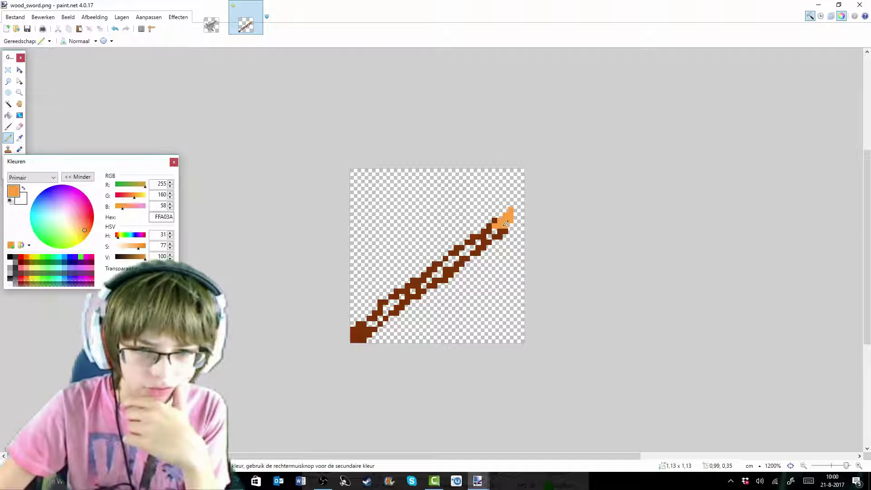
Fill out the branch's sharpened tip in orange FFA03A and shade its upper edge with darker orange D38430.
{"action": "left_click", "coordinate": [494, 221]}
{"action": "left_click_drag", "start_coordinate": [500, 231], "coordinate": [505, 232]}
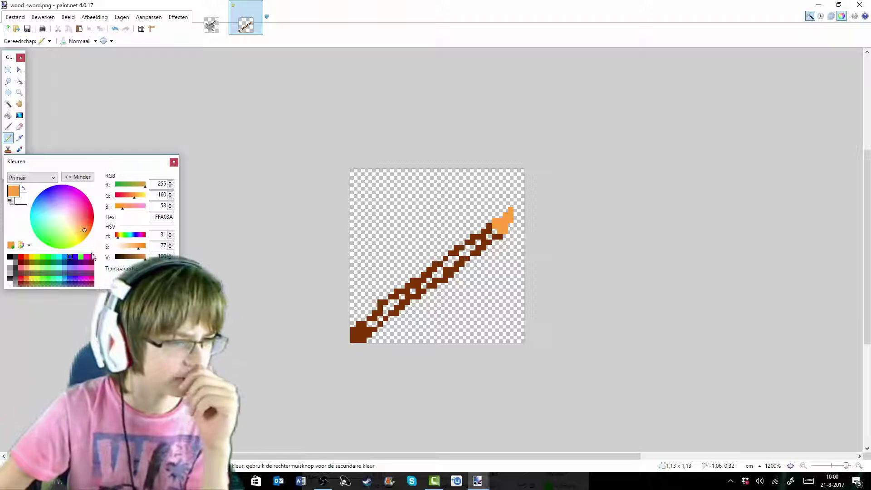
{"action": "left_click", "coordinate": [141, 257]}
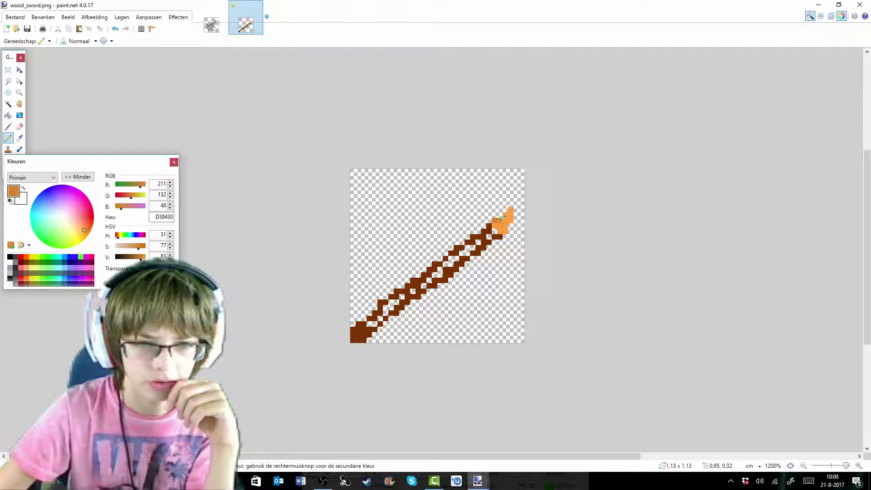
{"action": "left_click", "coordinate": [503, 218]}
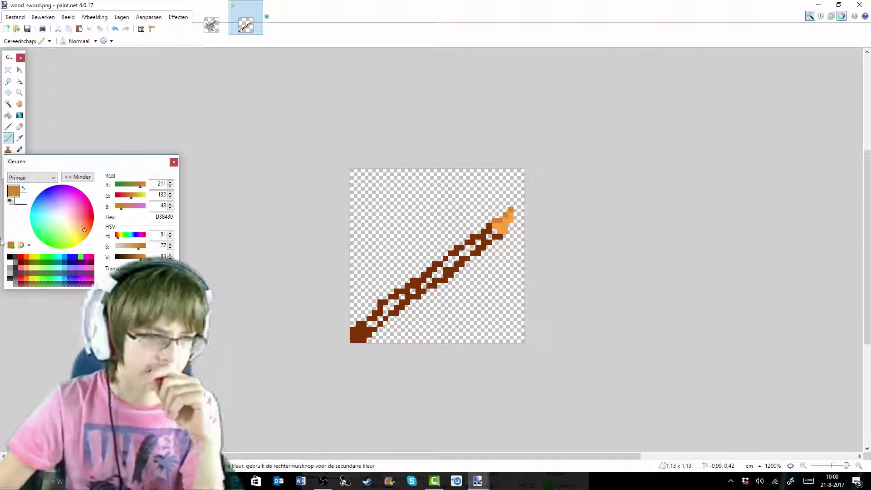
Brighten the primary colour to orange FFA03A and lighten it to FFAE59 for the highlights on the branch's sharpened tip.
{"action": "left_click_drag", "start_coordinate": [141, 258], "coordinate": [146, 258]}
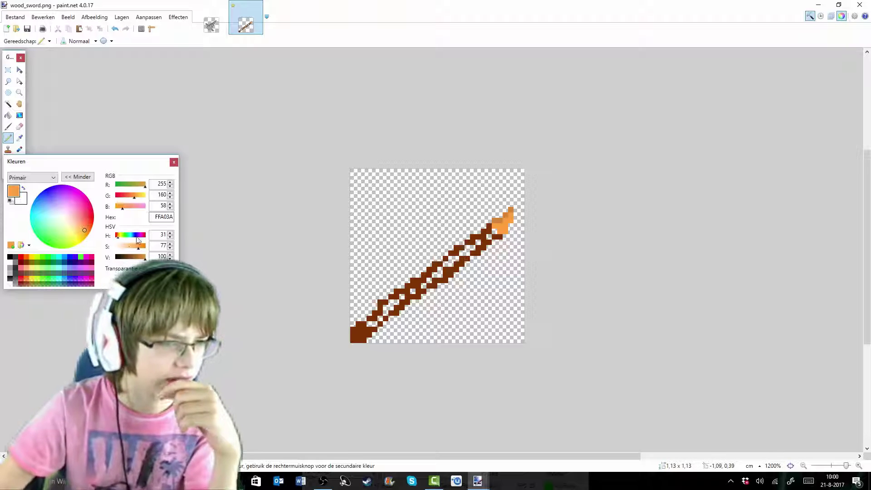
{"action": "left_click_drag", "start_coordinate": [138, 246], "coordinate": [134, 246]}
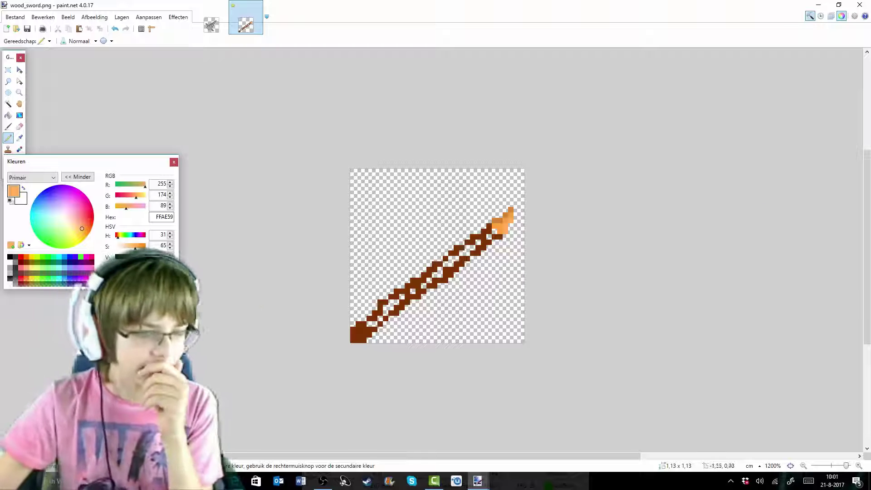
{"action": "left_click", "coordinate": [20, 137]}
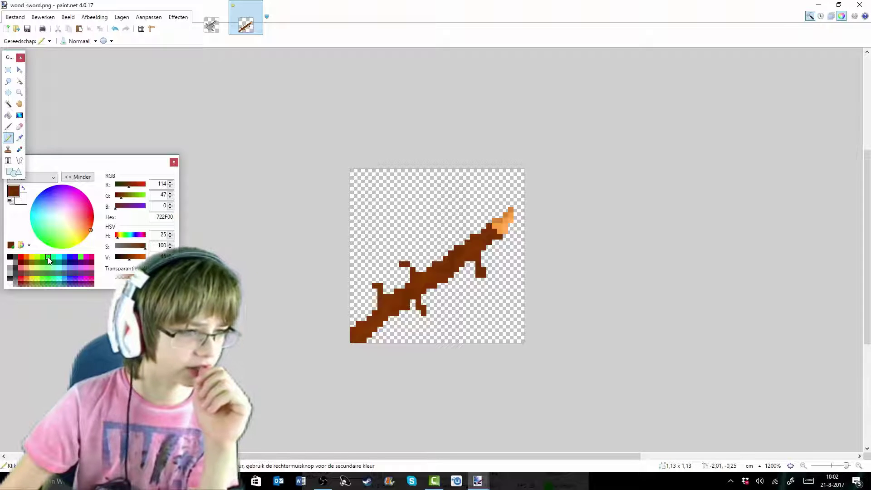
Draw a bright green 00FF21 leaf on the twig beneath the branch's upper end and shade it with darker green 00AF14.
{"action": "left_click", "coordinate": [48, 257]}
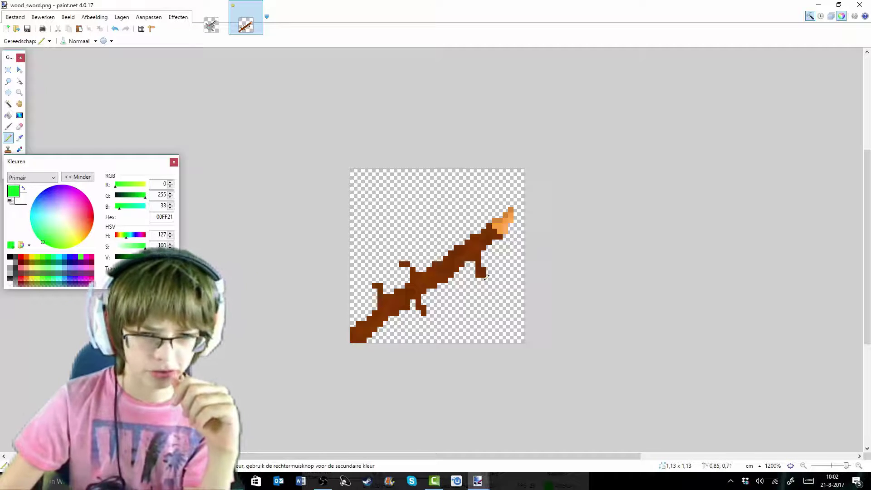
{"action": "mouse_move", "coordinate": [484, 278]}
{"action": "left_mouse_down"}
{"action": "mouse_move", "coordinate": [487, 300]}
{"action": "mouse_move", "coordinate": [500, 308]}
{"action": "mouse_move", "coordinate": [492, 276]}
{"action": "mouse_move", "coordinate": [498, 282]}
{"action": "left_mouse_up"}
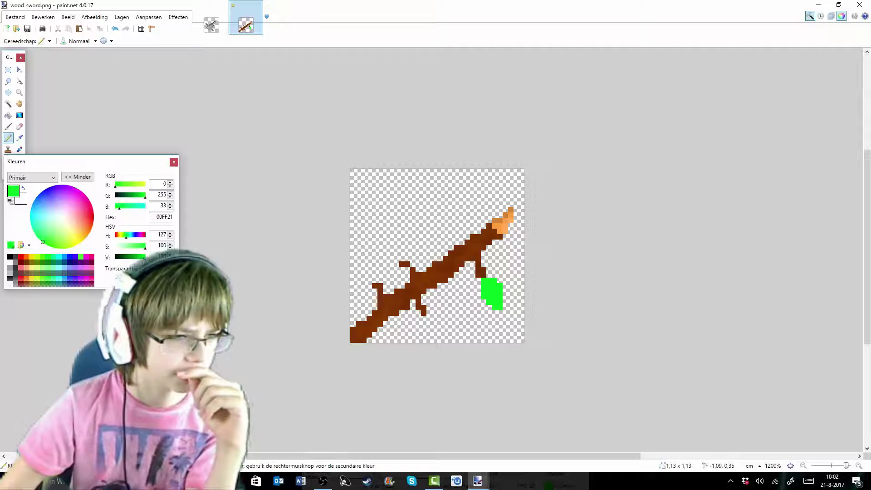
{"action": "left_click_drag", "start_coordinate": [143, 258], "coordinate": [136, 257]}
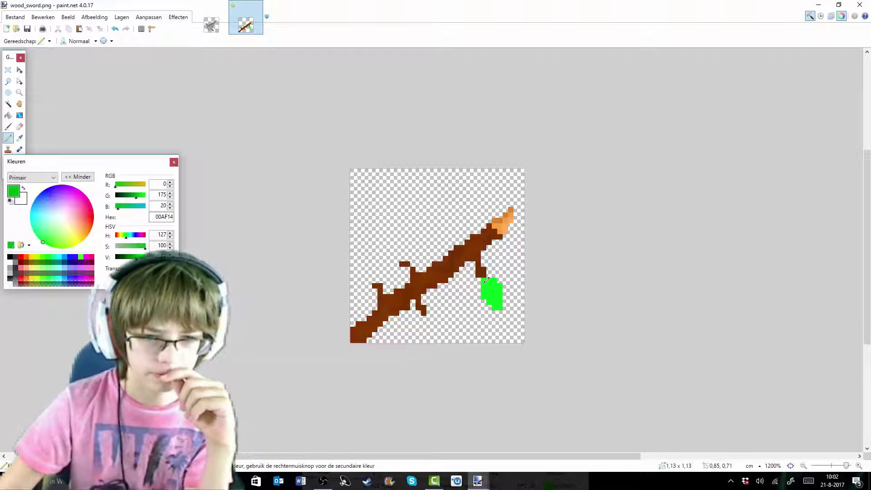
{"action": "mouse_move", "coordinate": [487, 280]}
{"action": "left_mouse_down"}
{"action": "mouse_move", "coordinate": [500, 307]}
{"action": "mouse_move", "coordinate": [491, 285]}
{"action": "left_mouse_up"}
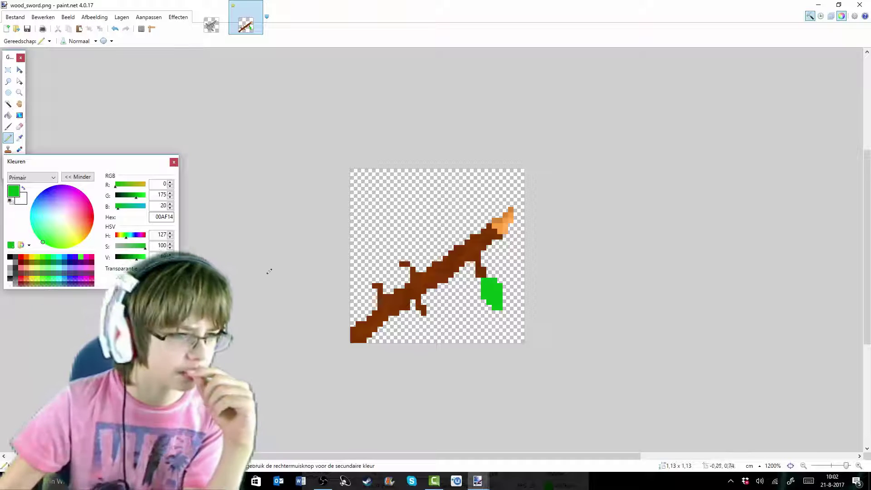
Mix intermediate greens such as 00CC17 and 00C416 as the primary colour for shading the leaf.
{"action": "left_click", "coordinate": [140, 258]}
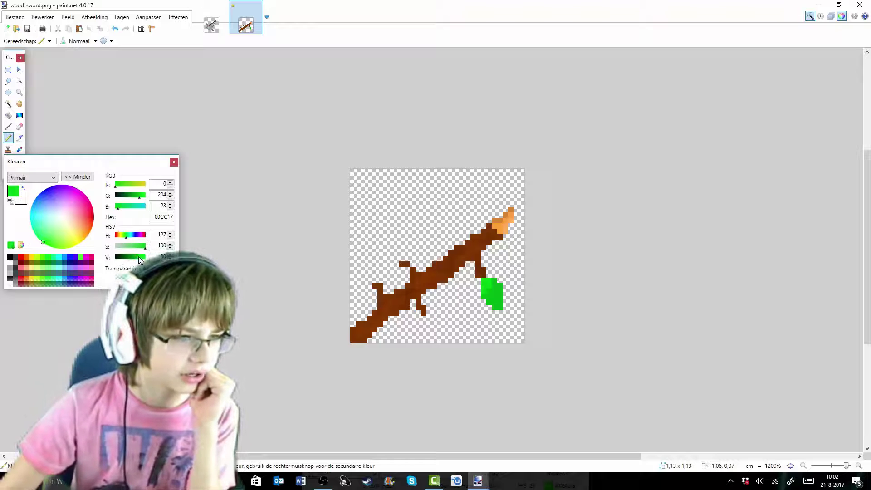
{"action": "left_click", "coordinate": [134, 258]}
{"action": "left_click_drag", "start_coordinate": [134, 258], "coordinate": [138, 258]}
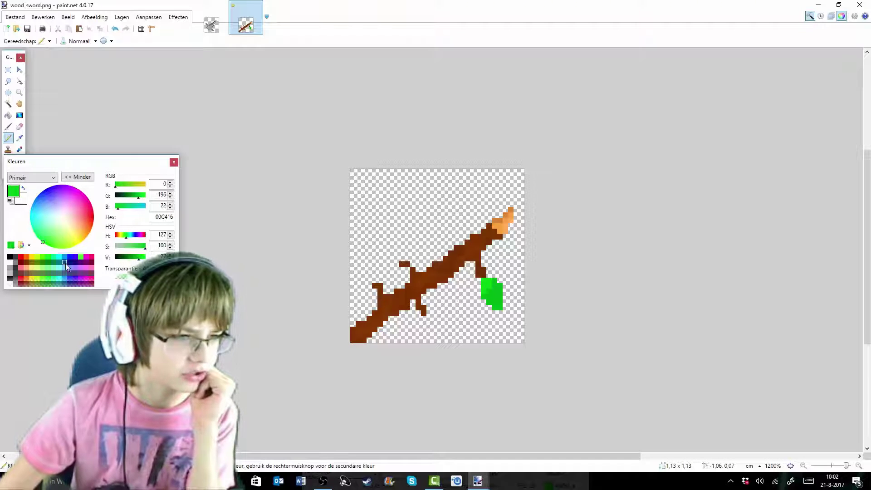
{"action": "left_click", "coordinate": [21, 263]}
{"action": "mouse_move", "coordinate": [145, 247]}
{"action": "left_mouse_down"}
{"action": "mouse_move", "coordinate": [114, 259]}
{"action": "mouse_move", "coordinate": [144, 248]}
{"action": "left_mouse_up"}
{"action": "left_click", "coordinate": [142, 248]}
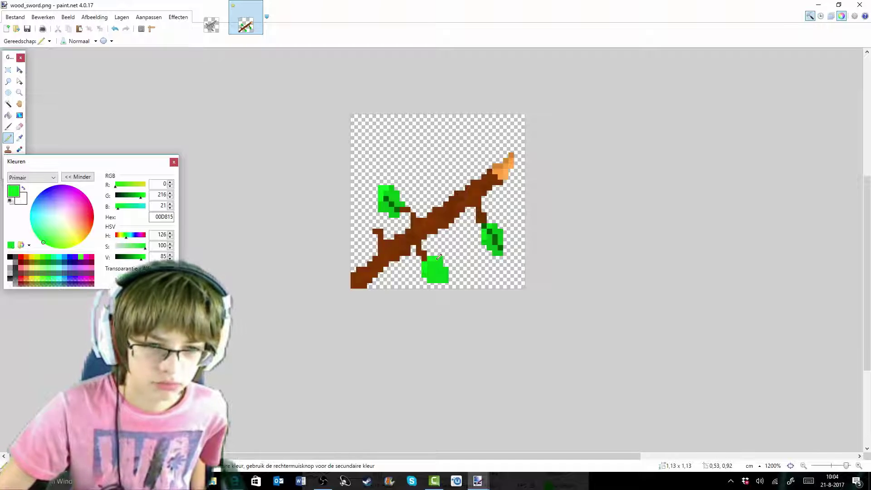
Sample dark green 005608 from the right leaf's vein and draw a matching diagonal vein on the lowest leaf with the Pencil.
{"action": "left_click", "coordinate": [19, 137]}
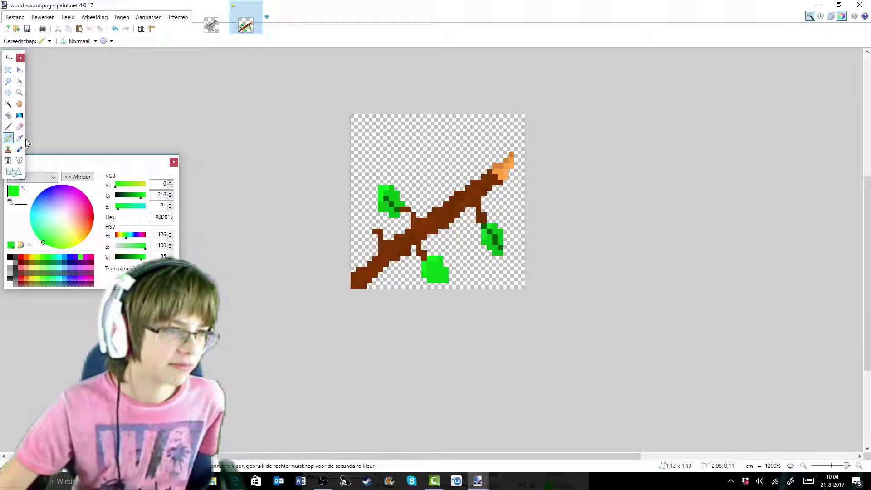
{"action": "left_click", "coordinate": [484, 227]}
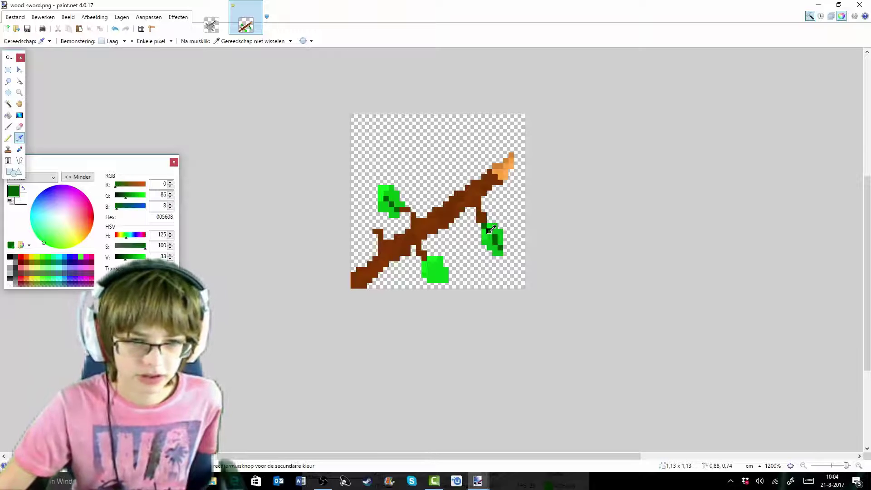
{"action": "left_click", "coordinate": [8, 137]}
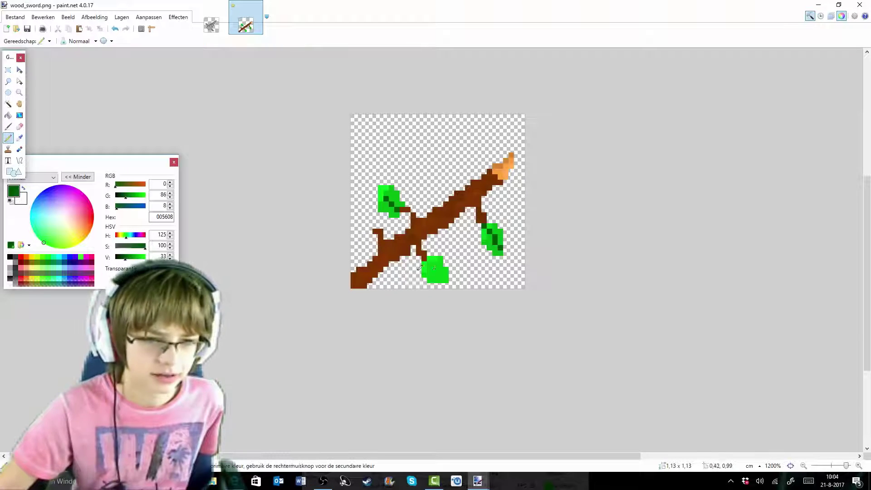
{"action": "left_click_drag", "start_coordinate": [429, 265], "coordinate": [443, 276]}
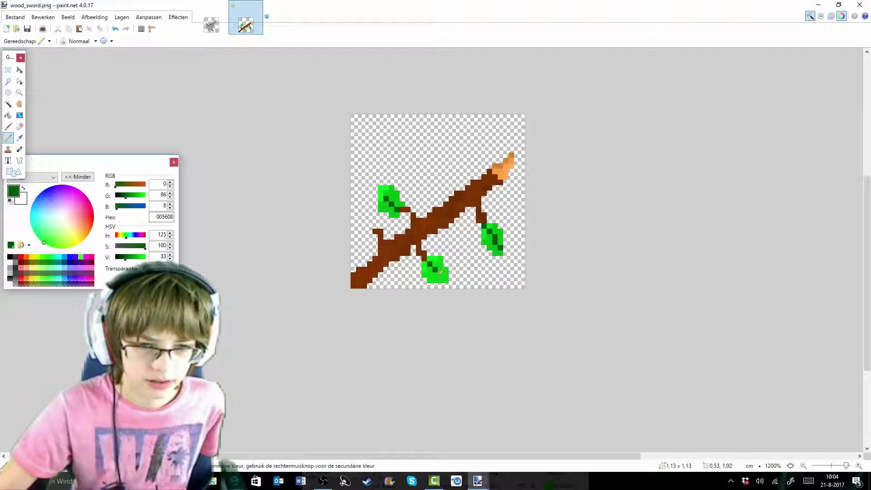
{"action": "scroll", "coordinate": [605, 297], "scroll_direction": "up", "scroll_amount": 3}
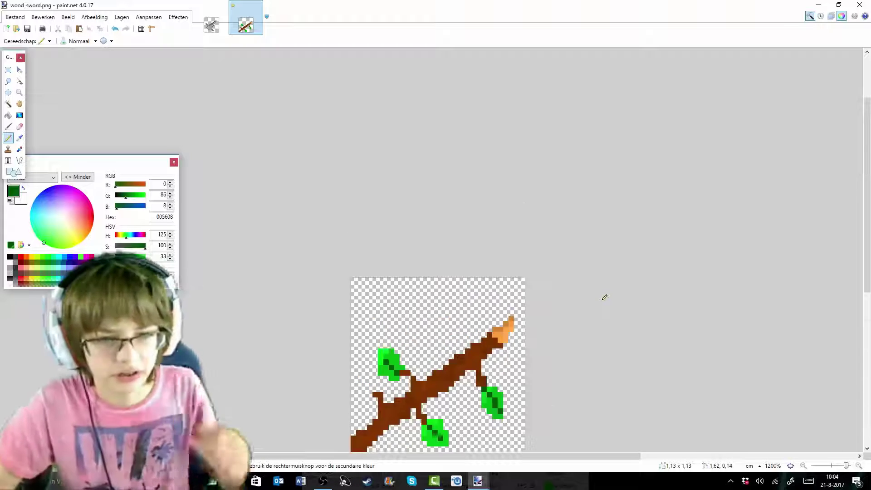
{"action": "scroll", "coordinate": [604, 297], "scroll_direction": "down", "scroll_amount": 2}
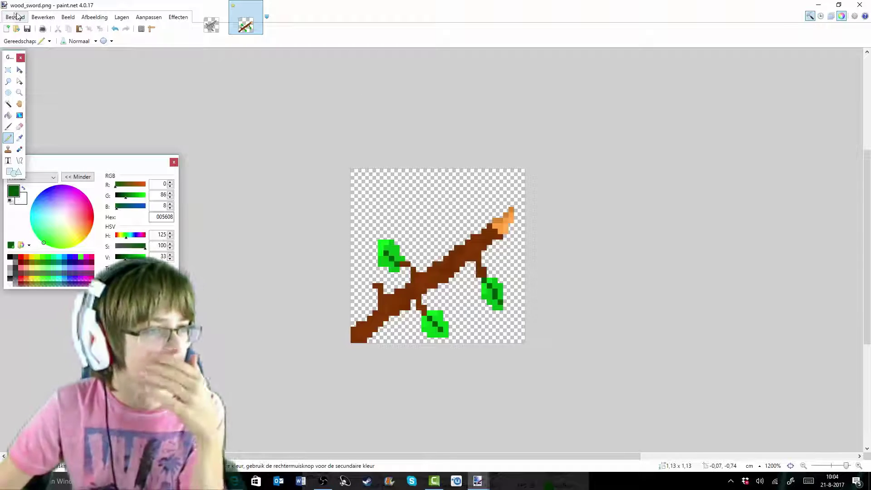
Save wood_sword.png with the bit depth determined automatically.
{"action": "left_click", "coordinate": [27, 28]}
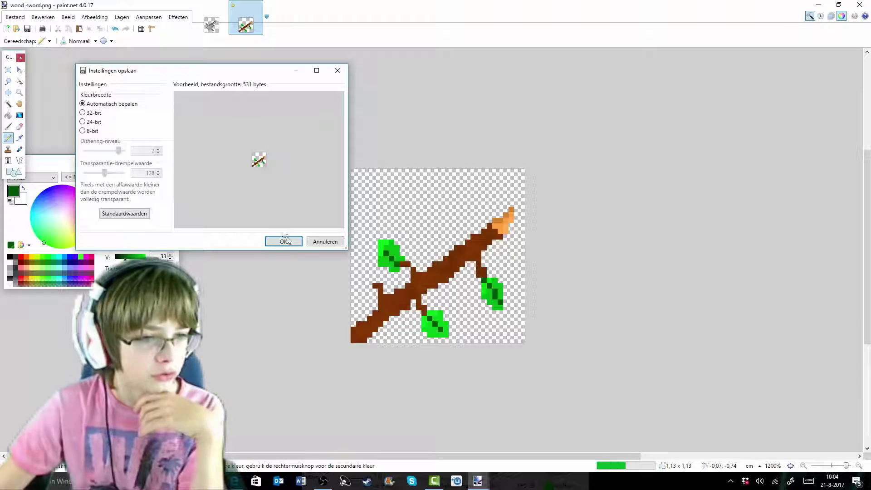
{"action": "left_click", "coordinate": [283, 241]}
{"action": "left_click", "coordinate": [15, 17]}
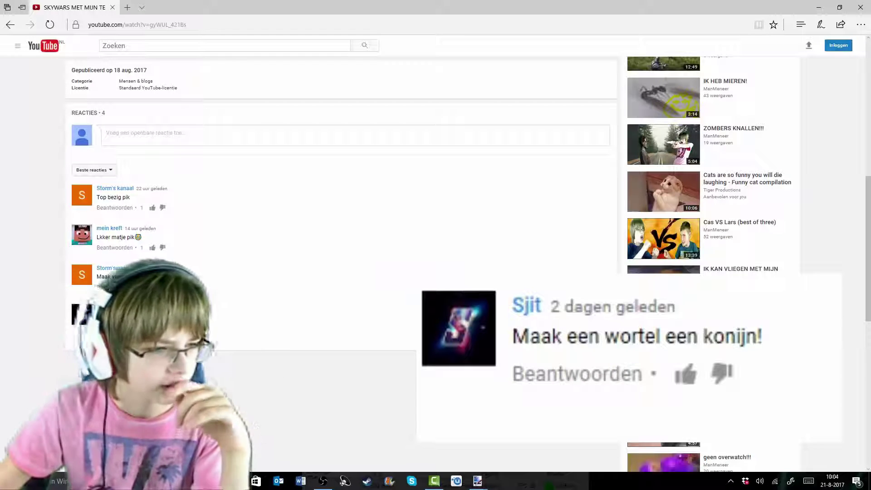
Switch back to paint.net and open carrot.png from the ManMeneer texture pack's items folder.
{"action": "left_click", "coordinate": [434, 481]}
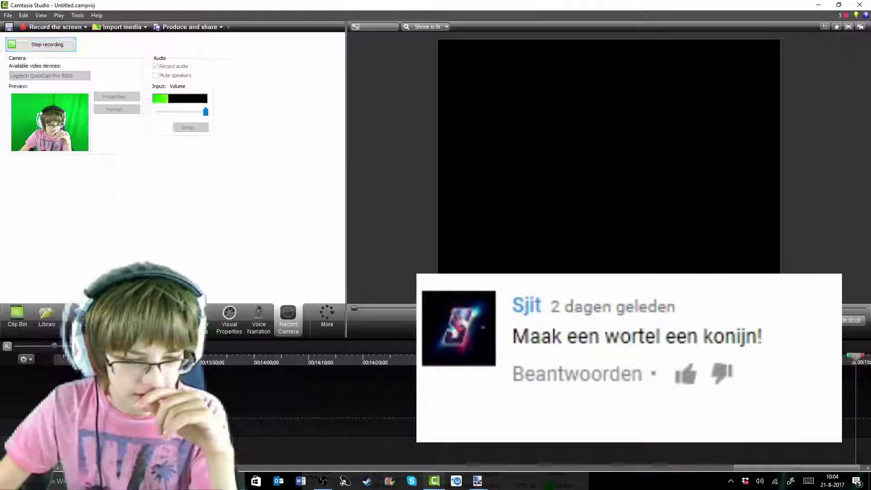
{"action": "mouse_move", "coordinate": [477, 481]}
{"action": "left_click", "coordinate": [502, 439]}
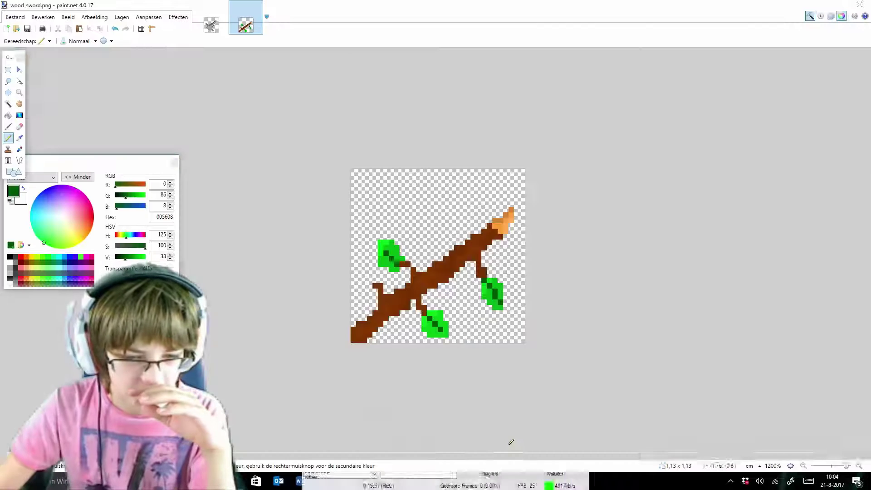
{"action": "left_click", "coordinate": [16, 19]}
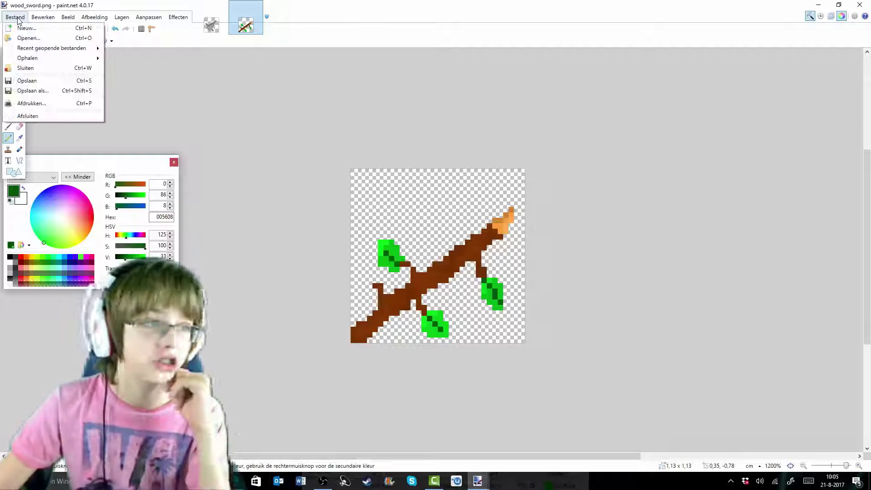
{"action": "left_click", "coordinate": [36, 37]}
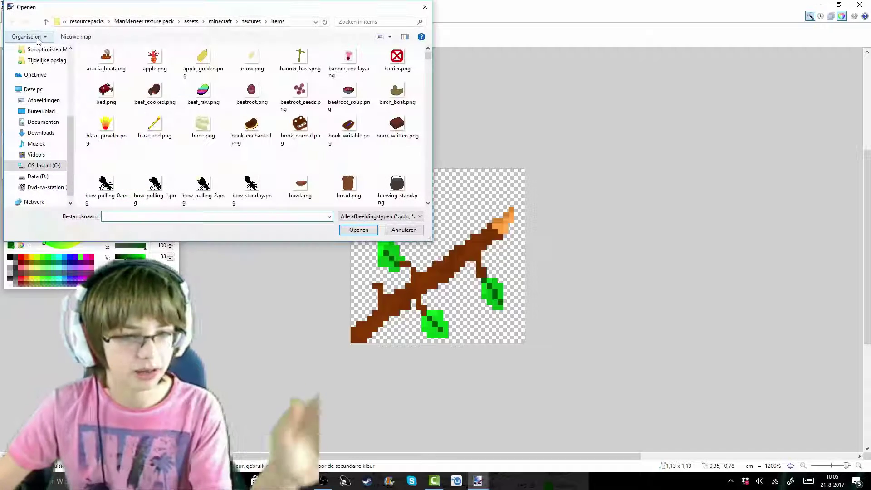
{"action": "scroll", "coordinate": [347, 61], "scroll_direction": "down", "scroll_amount": 3}
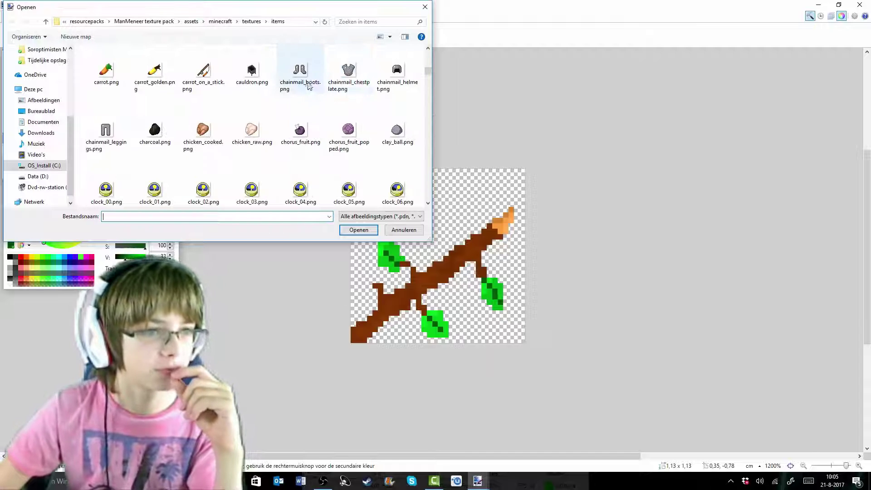
{"action": "double_click", "coordinate": [112, 110]}
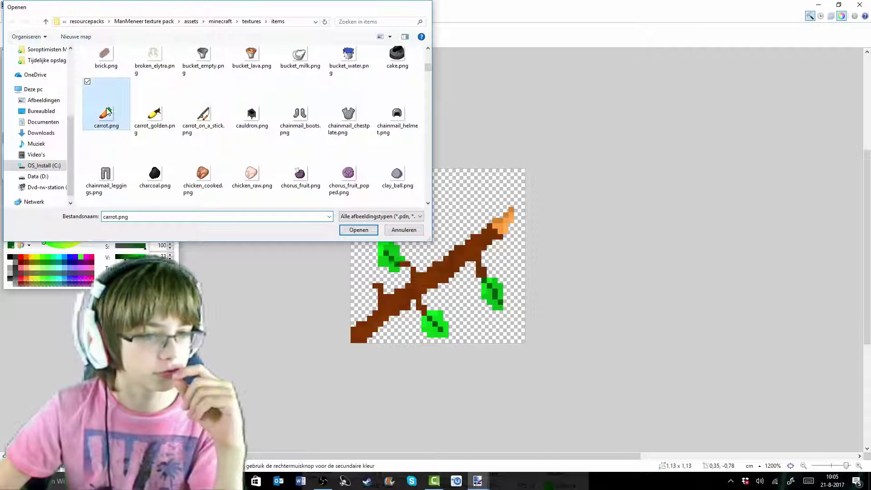
Draw two black L-shaped eyes of three pixels each on the rabbit's white face, above and either side of the pink nose.
{"action": "left_click_drag", "start_coordinate": [834, 470], "coordinate": [845, 470]}
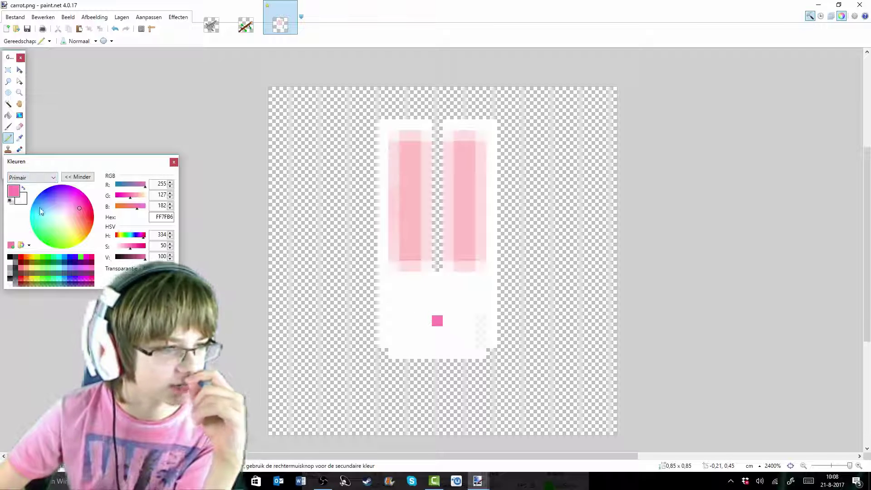
{"action": "left_click", "coordinate": [415, 299]}
{"action": "left_click", "coordinate": [406, 310]}
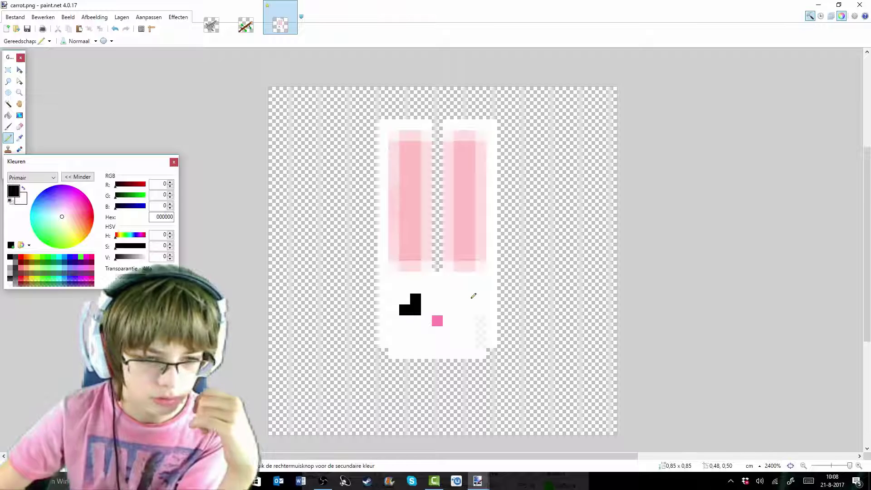
{"action": "left_click", "coordinate": [469, 299]}
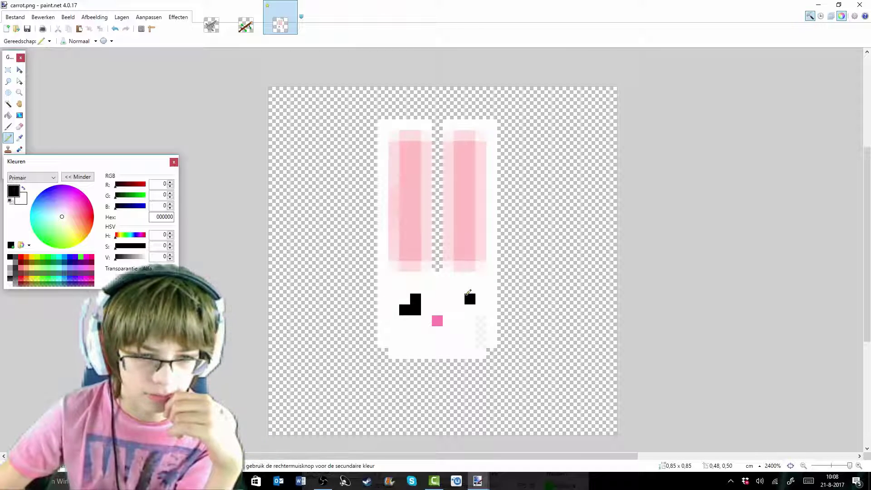
{"action": "left_click", "coordinate": [469, 310]}
{"action": "left_click", "coordinate": [460, 310]}
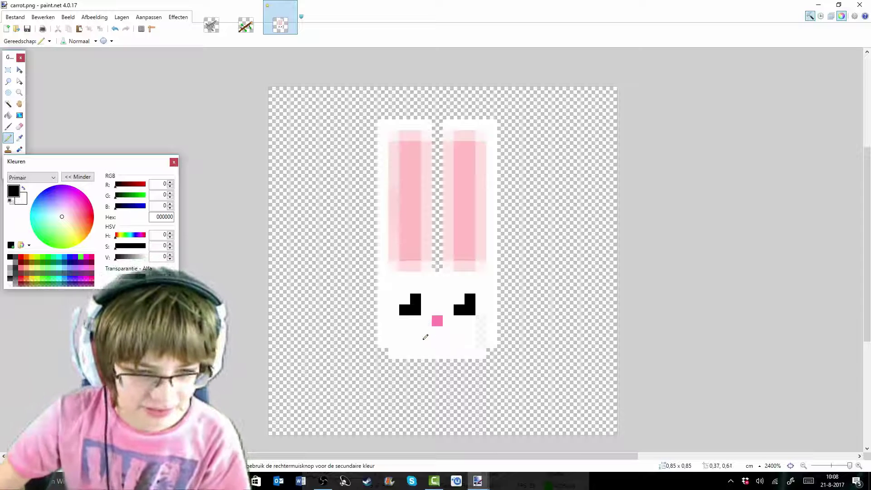
Draw a straight black mouth five pixels wide below the rabbit's pink nose.
{"action": "left_click", "coordinate": [427, 343]}
{"action": "left_click", "coordinate": [438, 343]}
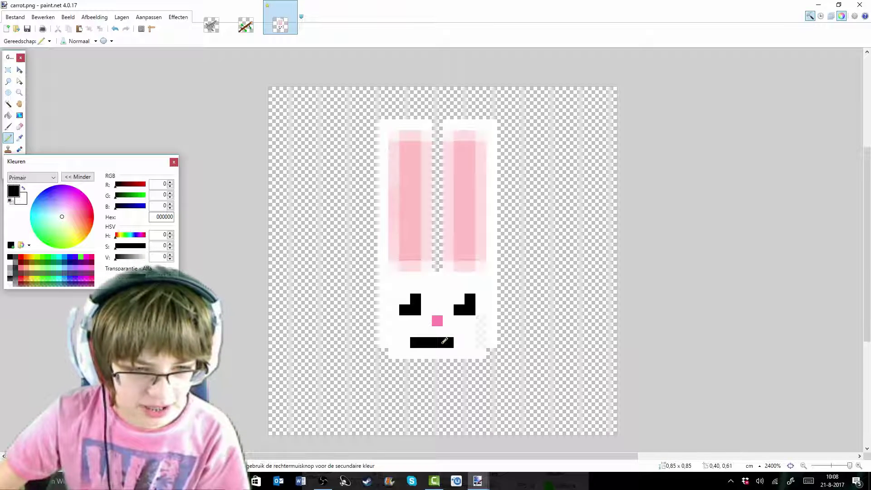
{"action": "left_click", "coordinate": [459, 343]}
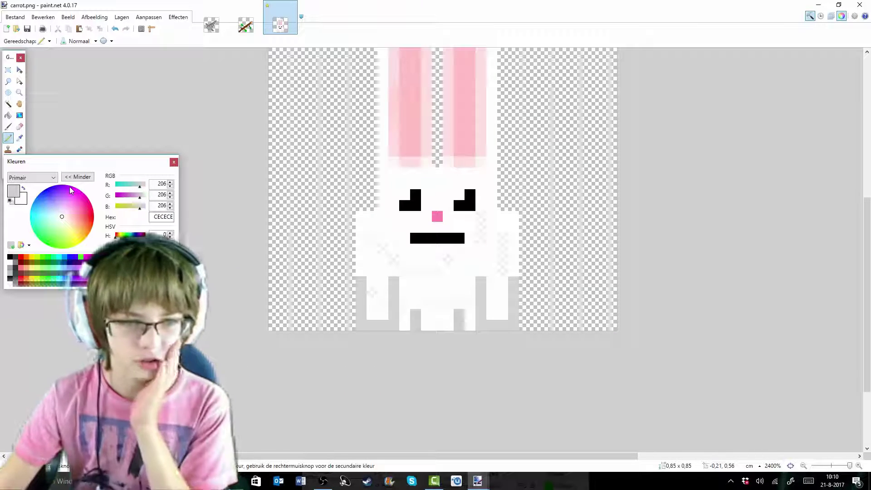
{"action": "scroll", "coordinate": [301, 273], "scroll_direction": "up", "scroll_amount": 5}
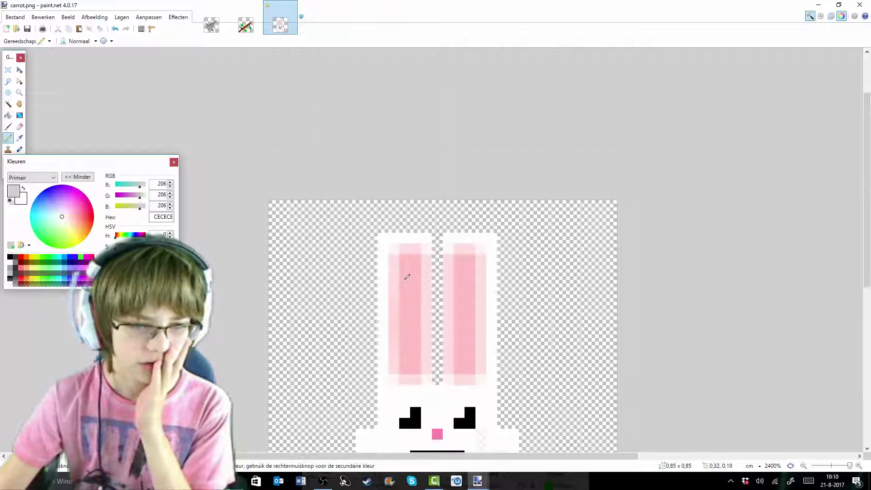
{"action": "scroll", "coordinate": [366, 278], "scroll_direction": "down", "scroll_amount": 1}
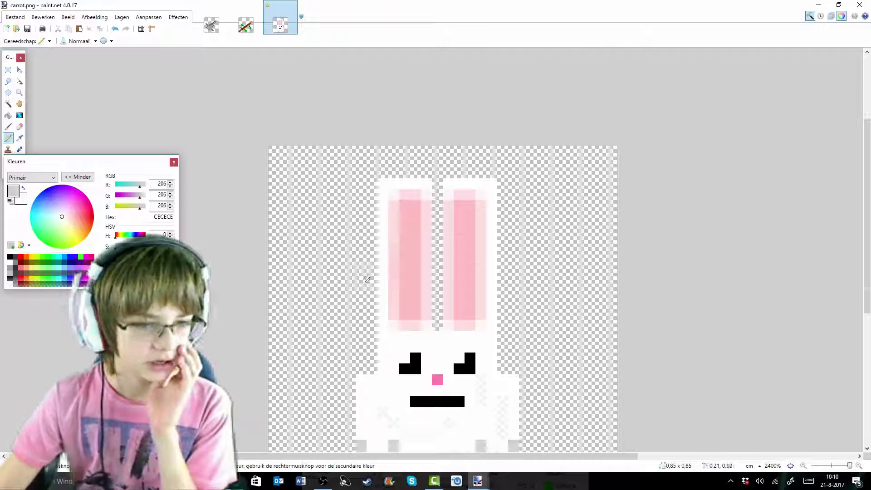
{"action": "left_click", "coordinate": [9, 127]}
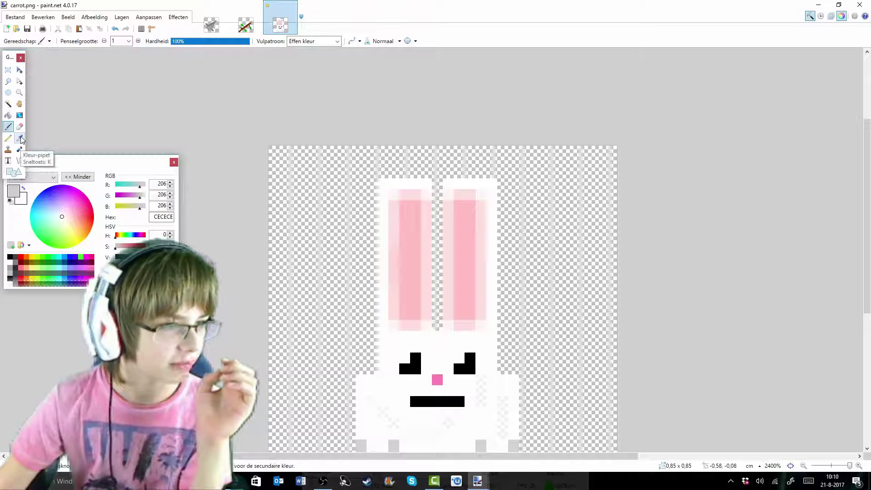
{"action": "left_click", "coordinate": [8, 139]}
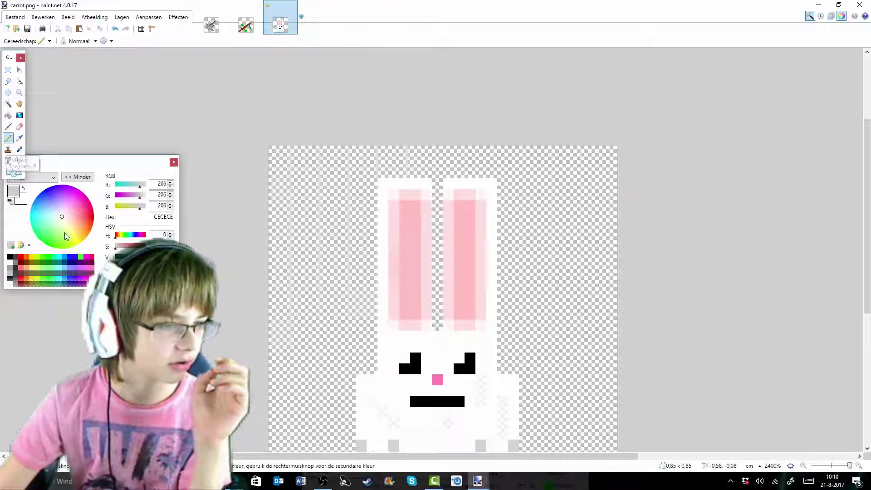
{"action": "scroll", "coordinate": [331, 270], "scroll_direction": "down", "scroll_amount": 3}
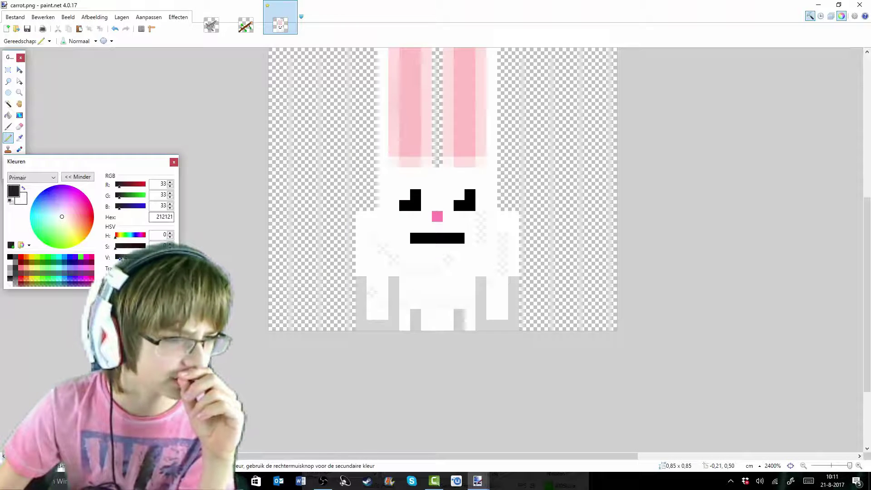
Paint two grey (8E8E8E) fur patches of about three by four pixels on the rabbit's shoulder and lower belly.
{"action": "left_click_drag", "start_coordinate": [119, 257], "coordinate": [132, 257]}
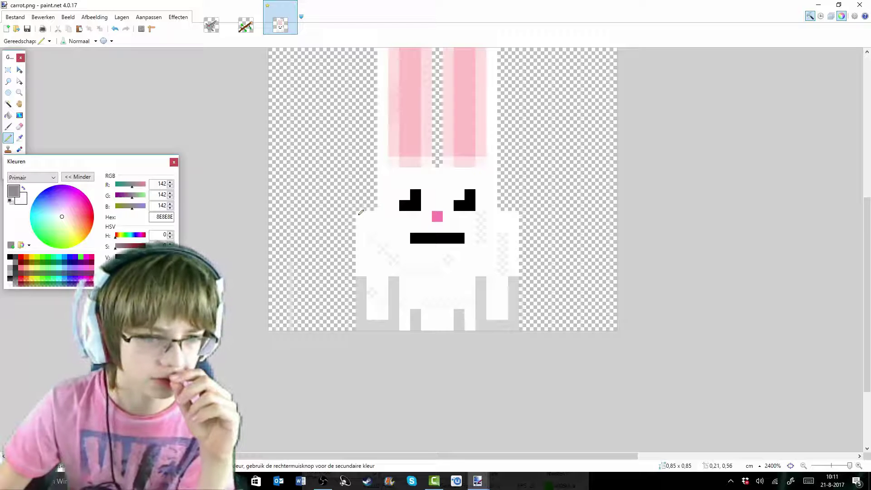
{"action": "mouse_move", "coordinate": [361, 217]}
{"action": "left_mouse_down"}
{"action": "mouse_move", "coordinate": [360, 242]}
{"action": "mouse_move", "coordinate": [381, 240]}
{"action": "mouse_move", "coordinate": [375, 219]}
{"action": "left_mouse_up"}
{"action": "mouse_move", "coordinate": [448, 270]}
{"action": "left_mouse_down"}
{"action": "mouse_move", "coordinate": [464, 298]}
{"action": "mouse_move", "coordinate": [469, 275]}
{"action": "left_mouse_up"}
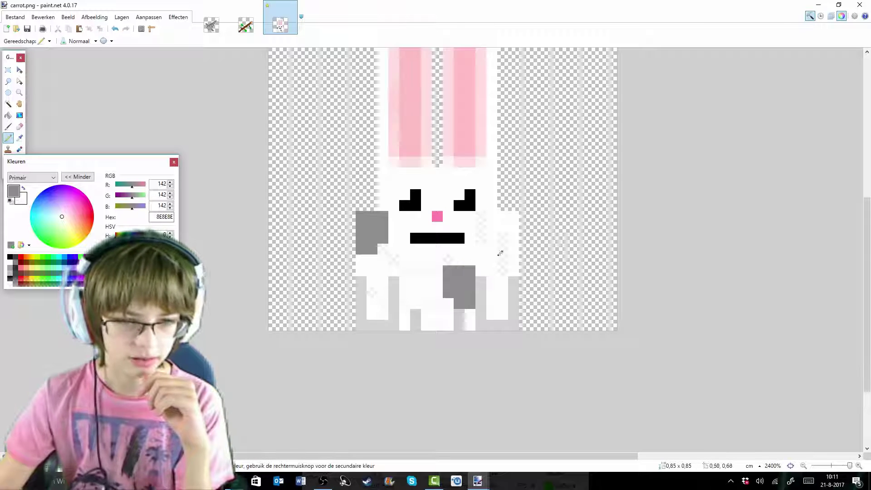
{"action": "scroll", "coordinate": [502, 253], "scroll_direction": "up", "scroll_amount": 3}
{"action": "scroll", "coordinate": [554, 239], "scroll_direction": "down", "scroll_amount": 2}
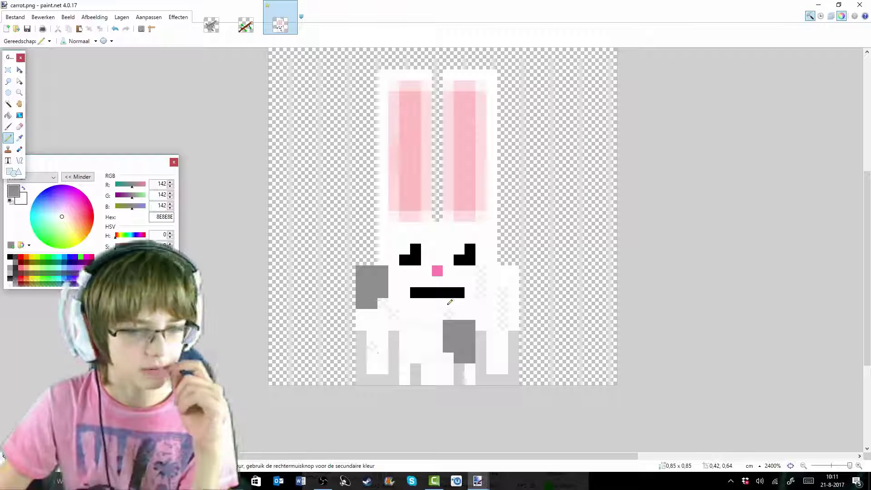
{"action": "scroll", "coordinate": [577, 337], "scroll_direction": "up", "scroll_amount": 1}
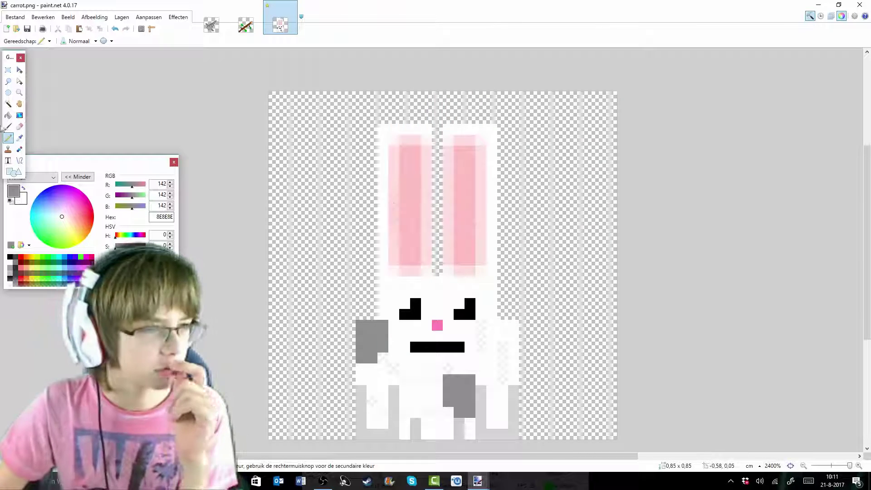
Sample the ears' pink, darken it to E2AAAA and shade a small patch at the base of each inner ear.
{"action": "key", "text": "k"}
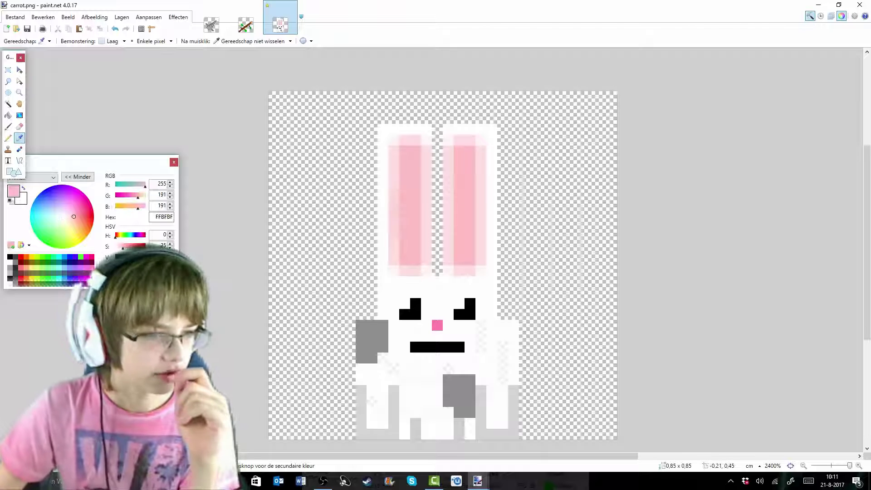
{"action": "left_click_drag", "start_coordinate": [145, 257], "coordinate": [142, 258]}
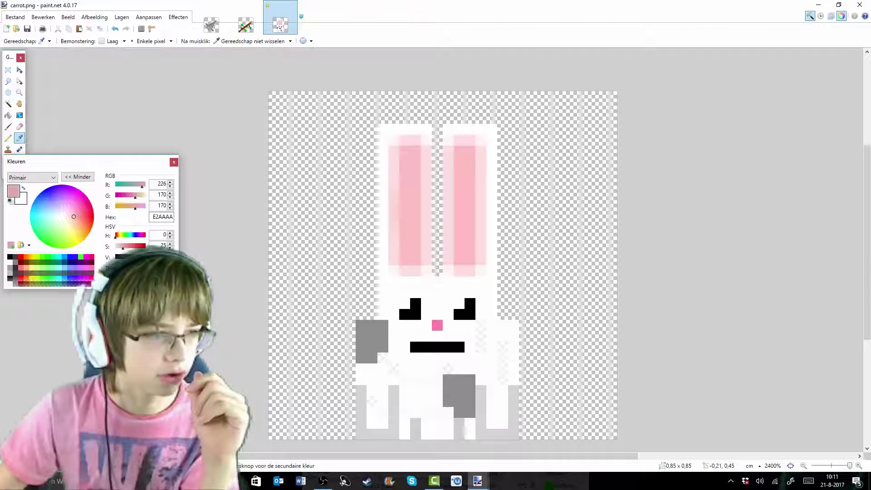
{"action": "left_click", "coordinate": [7, 138]}
{"action": "left_click", "coordinate": [405, 259]}
{"action": "left_click_drag", "start_coordinate": [409, 249], "coordinate": [413, 238]}
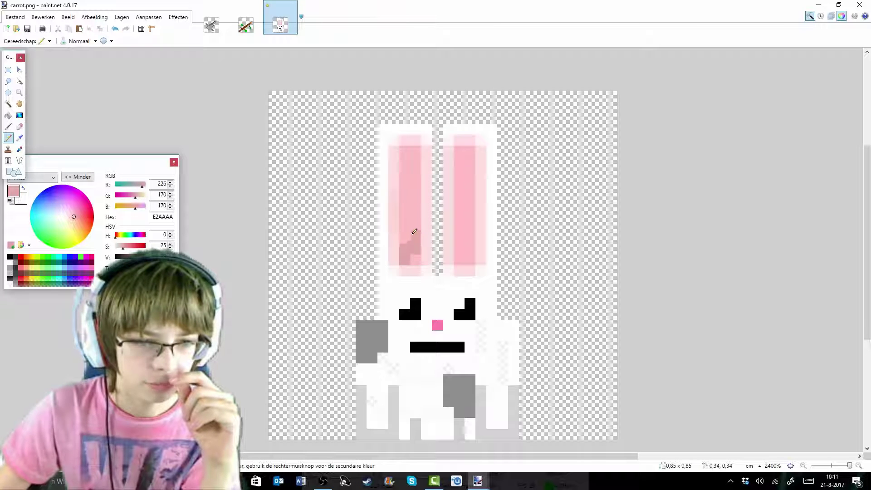
{"action": "left_click", "coordinate": [414, 259]}
{"action": "left_click", "coordinate": [466, 258]}
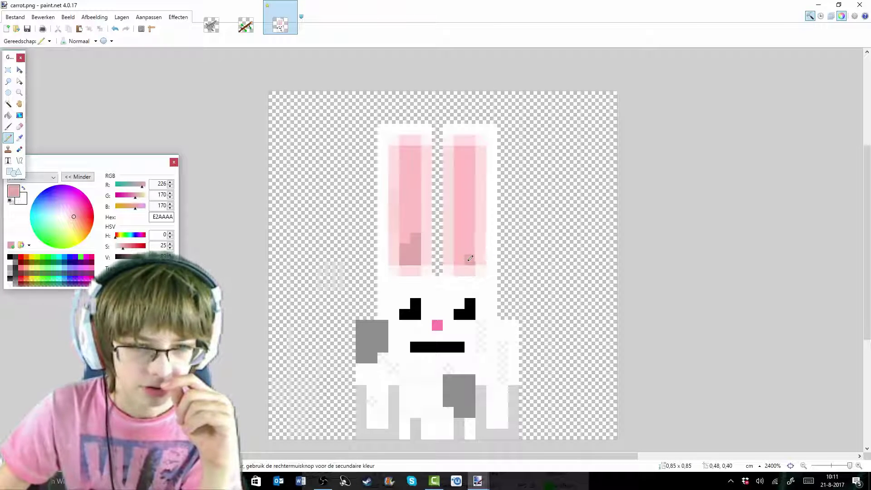
{"action": "left_click", "coordinate": [468, 245]}
{"action": "left_click", "coordinate": [460, 228]}
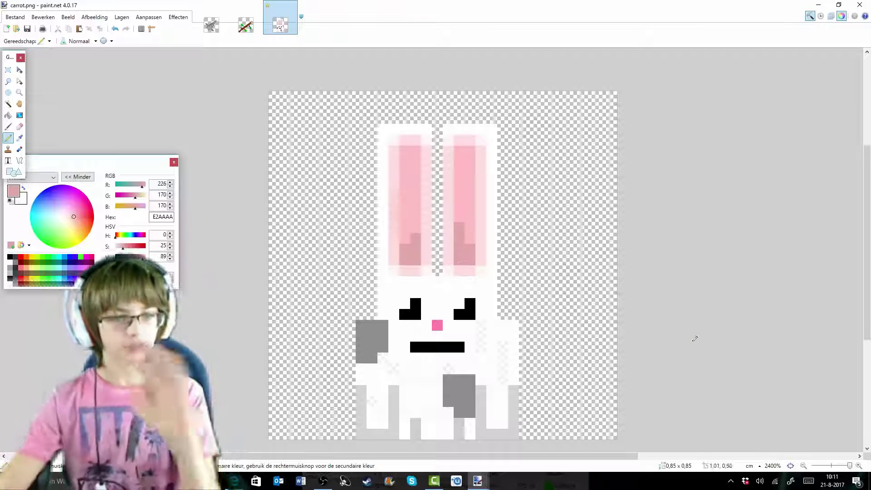
{"action": "scroll", "coordinate": [694, 339], "scroll_direction": "down", "scroll_amount": 1}
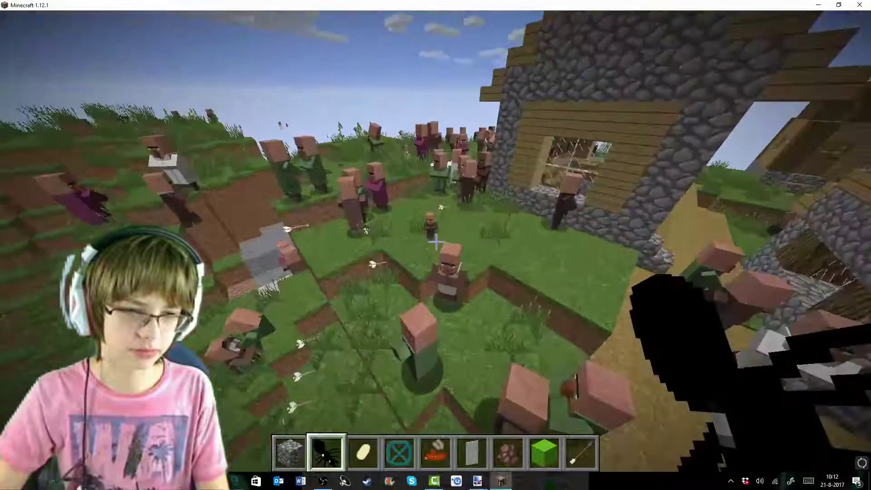
In Minecraft, throw the item in the last hotbar slot out of the inventory.
{"action": "key", "text": "space"}
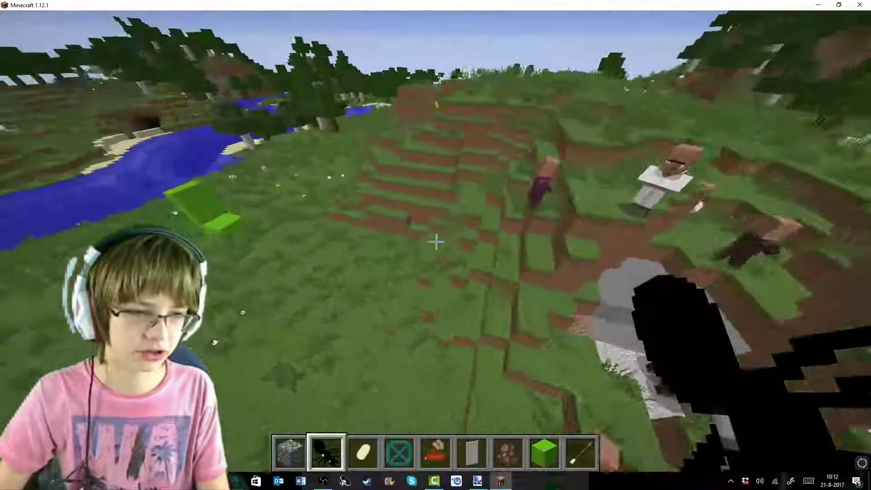
{"action": "key", "text": "e"}
{"action": "left_click", "coordinate": [551, 336]}
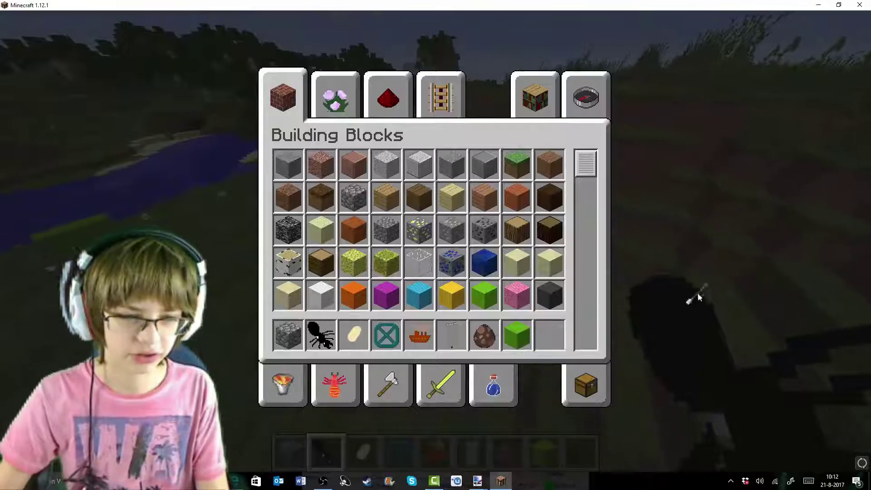
{"action": "key", "text": "e"}
Equip the bow, walk over the dropped items to collect them, and use the bow in the grass.
{"action": "scroll", "coordinate": [436, 245], "scroll_direction": "down", "scroll_amount": 1}
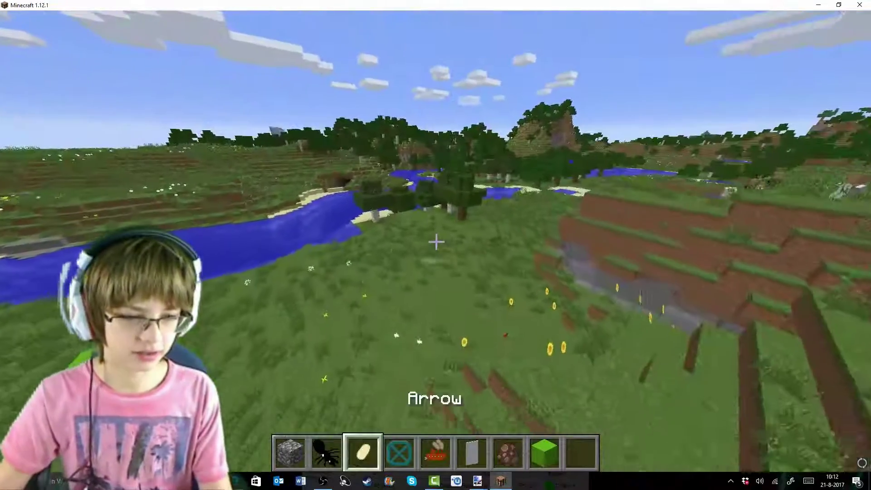
{"action": "scroll", "coordinate": [436, 245], "scroll_direction": "up", "scroll_amount": 1}
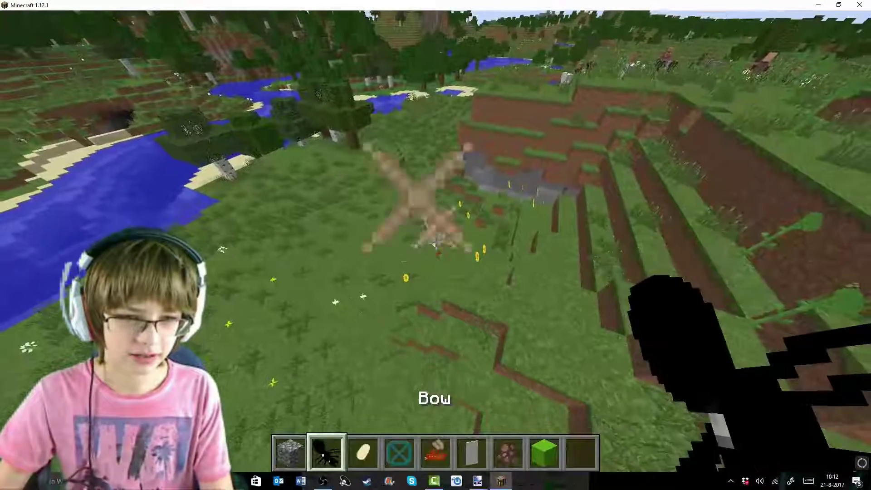
{"action": "key", "text": "w"}
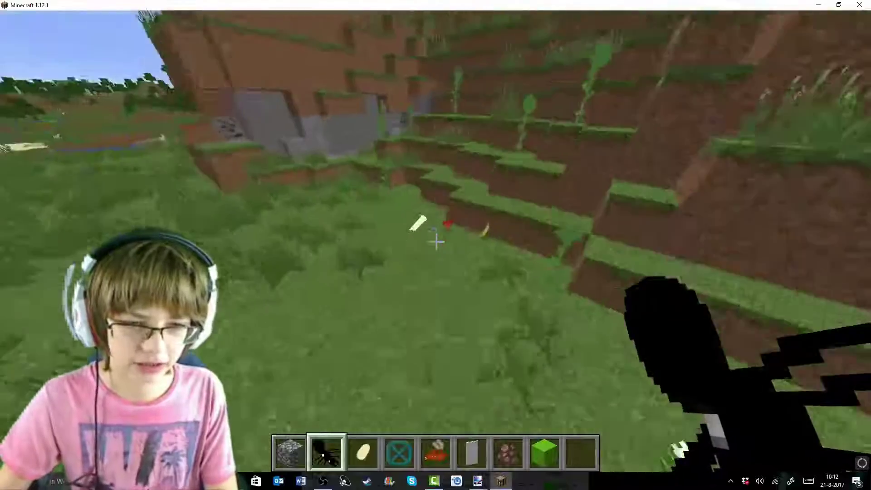
{"action": "key", "text": "w"}
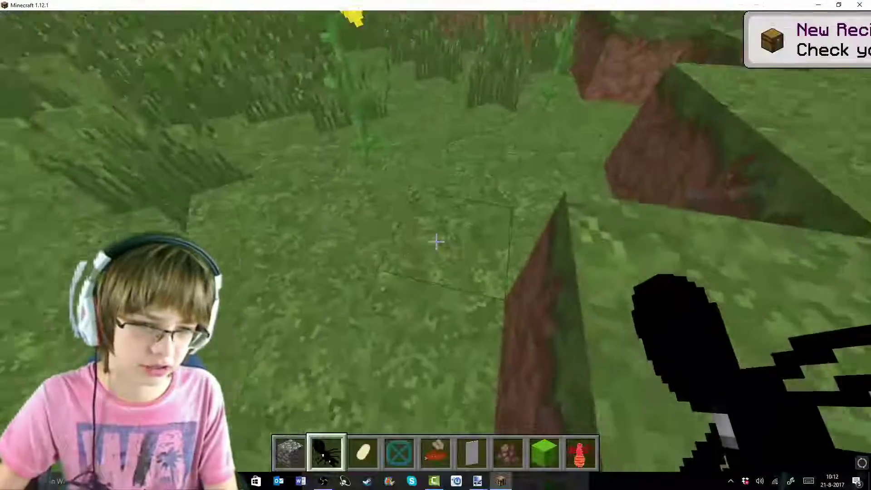
{"action": "right_click", "coordinate": [436, 242]}
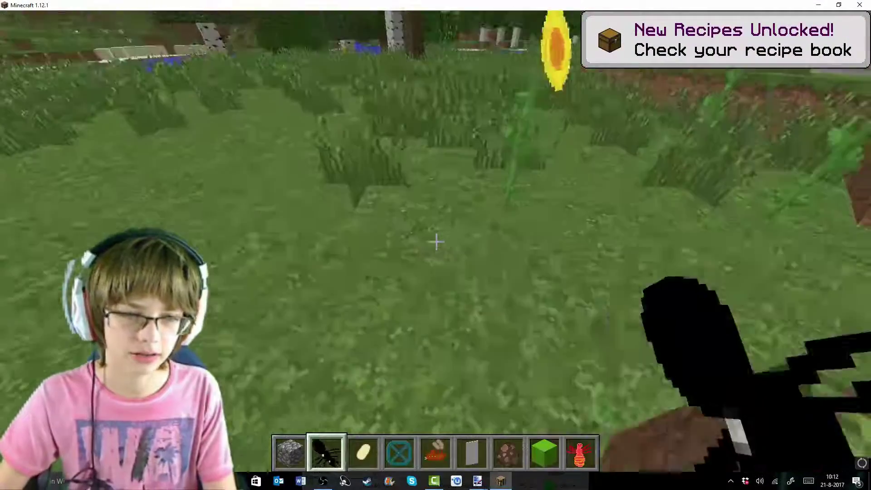
{"action": "right_click", "coordinate": [436, 242]}
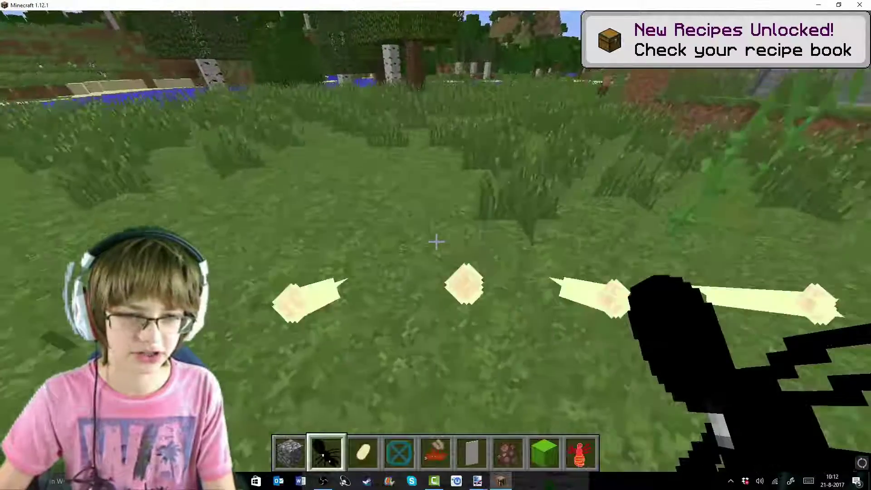
Equip the Wooden Sword and walk across the grass to the villagers to show its branch texture in hand.
{"action": "key", "text": "3"}
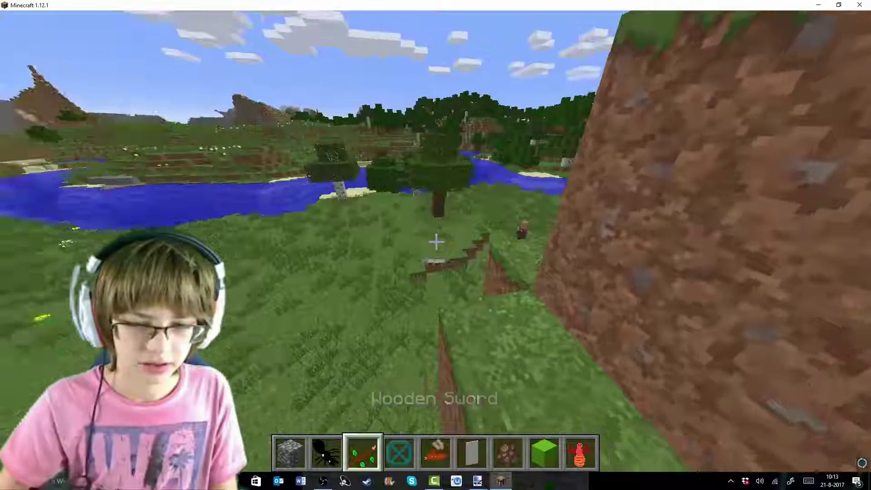
{"action": "key", "text": "w"}
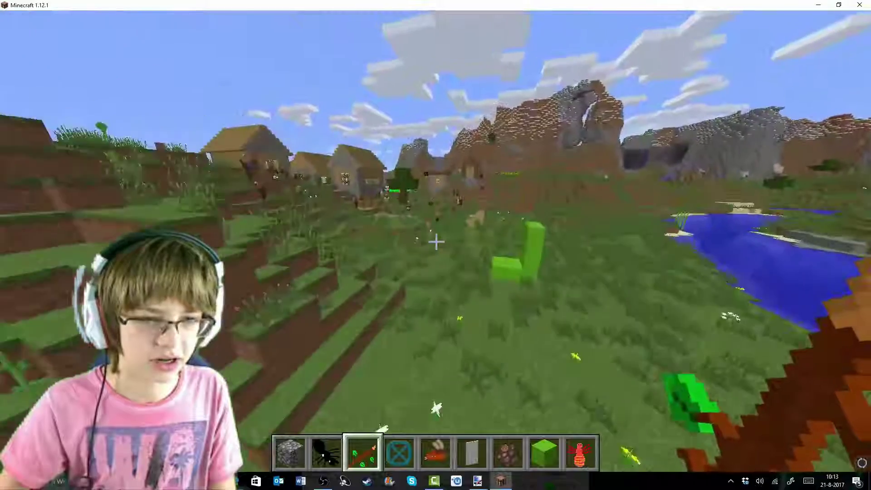
{"action": "key", "text": "w"}
{"action": "key", "text": "2"}
{"action": "key", "text": "3"}
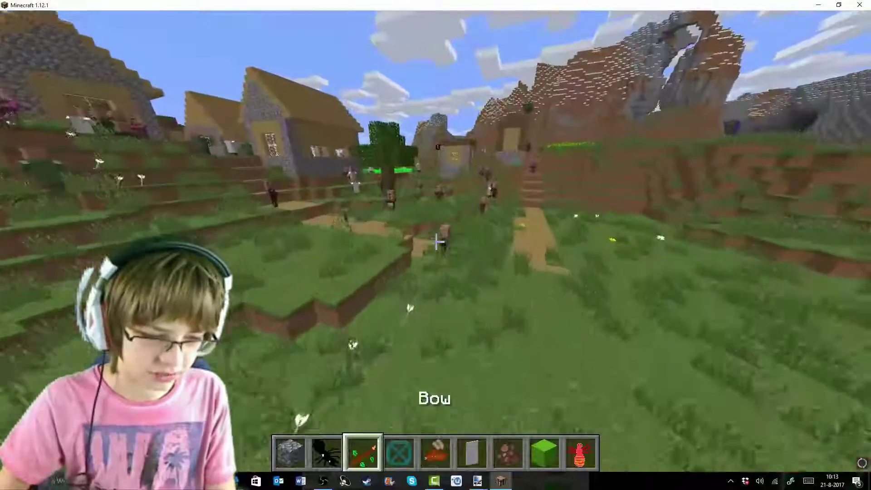
{"action": "key", "text": "w"}
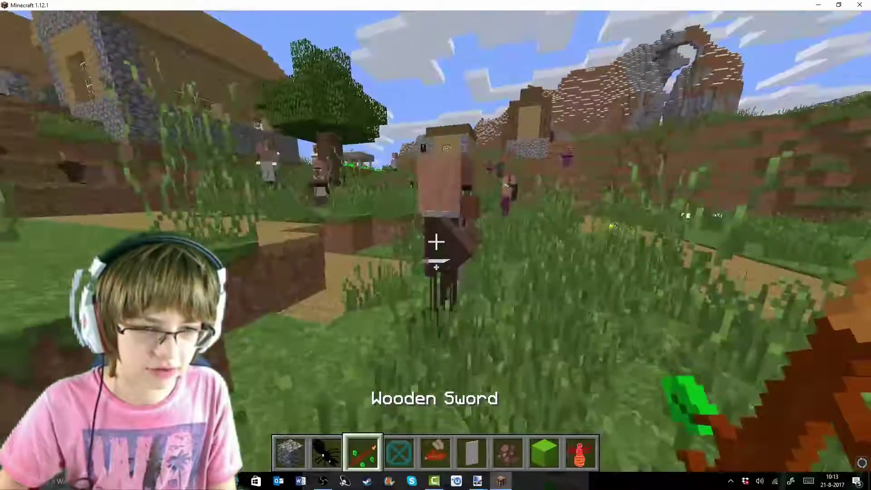
Hit the villagers in the tall grass with the Wooden Sword.
{"action": "left_click", "coordinate": [436, 242]}
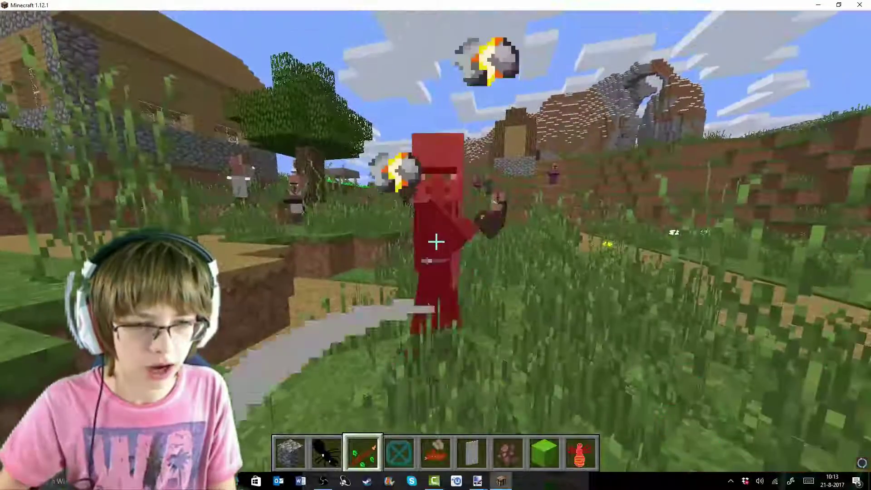
{"action": "left_click", "coordinate": [436, 242]}
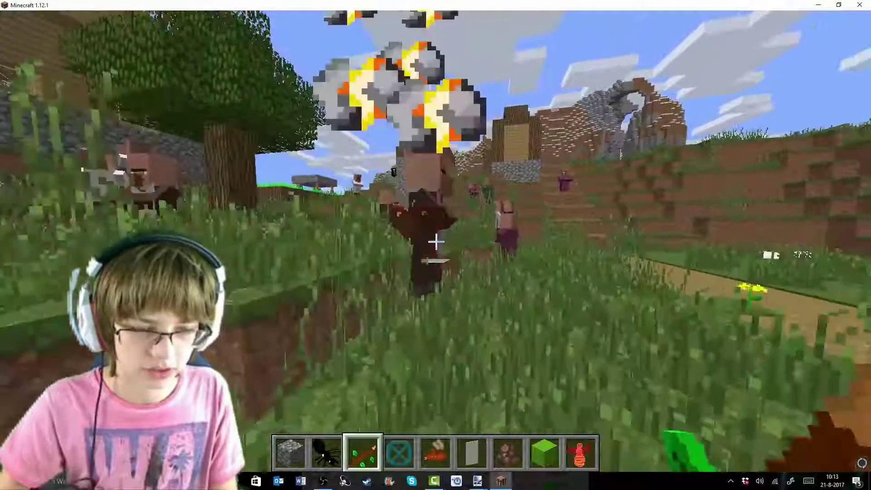
{"action": "left_click", "coordinate": [436, 242]}
{"action": "key", "text": "w"}
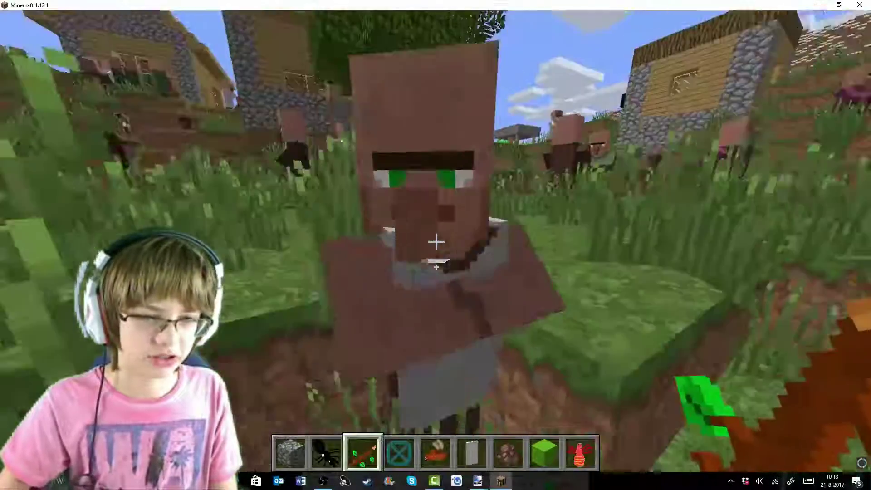
{"action": "left_click", "coordinate": [436, 242]}
Replace the Wooden Sword in the third hotbar slot with a Carrot found by searching the inventory for "carr".
{"action": "key", "text": "e"}
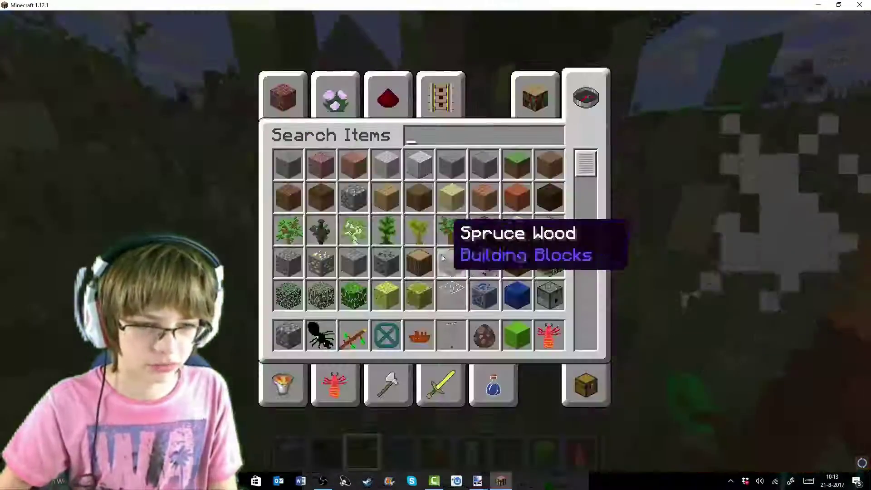
{"action": "left_click", "coordinate": [357, 331]}
{"action": "left_click", "coordinate": [383, 262]}
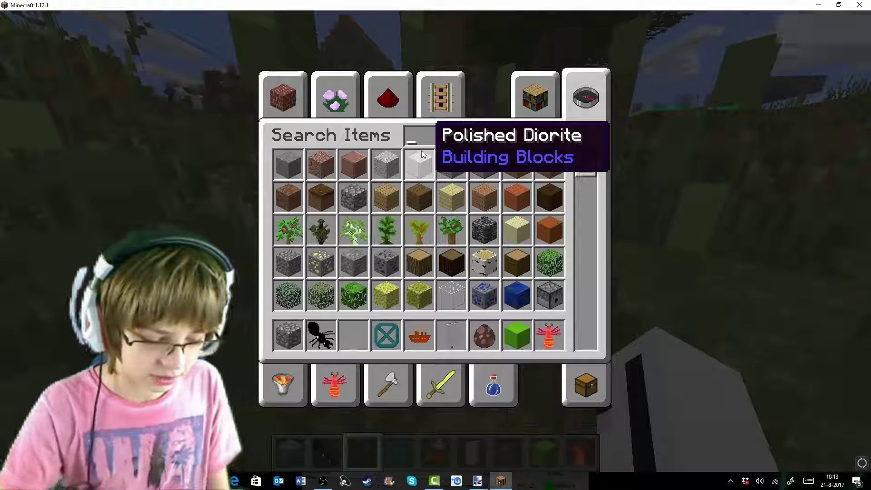
{"action": "type", "text": "carr"}
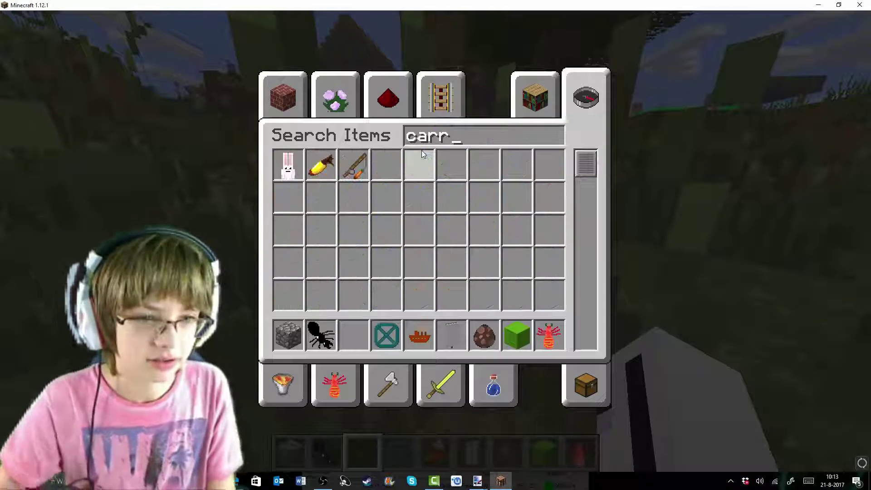
{"action": "left_click", "coordinate": [355, 323]}
{"action": "key", "text": "e"}
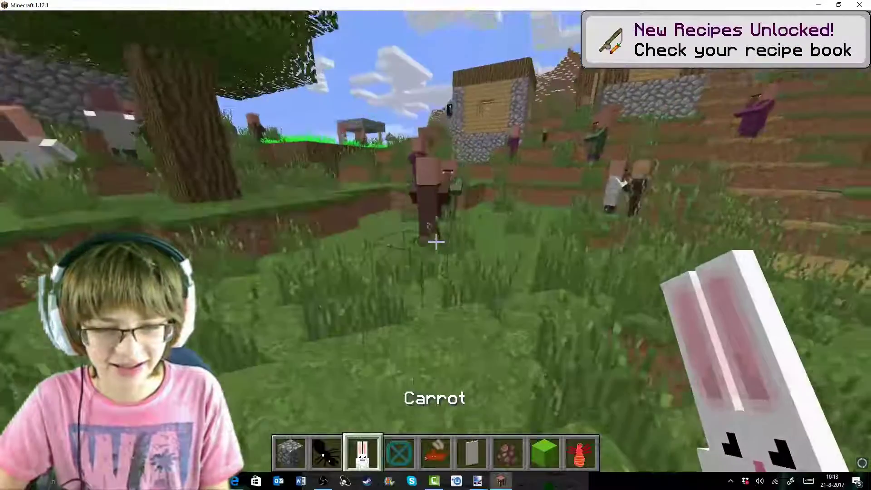
Inspect the rabbit-textured Carrot on the ground, collect it and carry it to the village's crop field.
{"action": "right_click", "coordinate": [436, 242]}
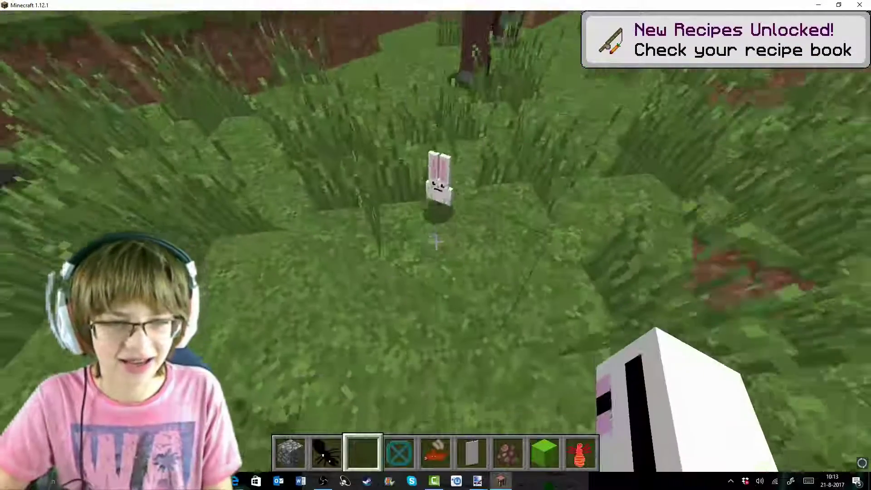
{"action": "key", "text": "w"}
{"action": "key", "text": "w"}
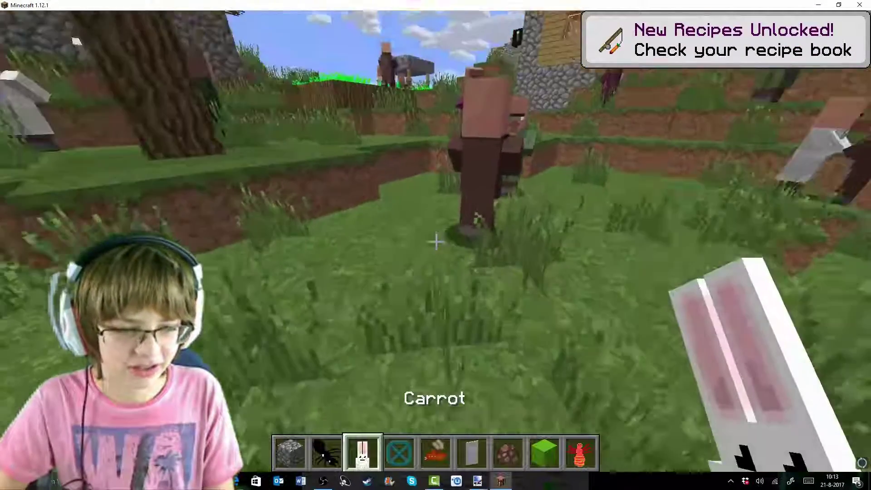
{"action": "key", "text": "w"}
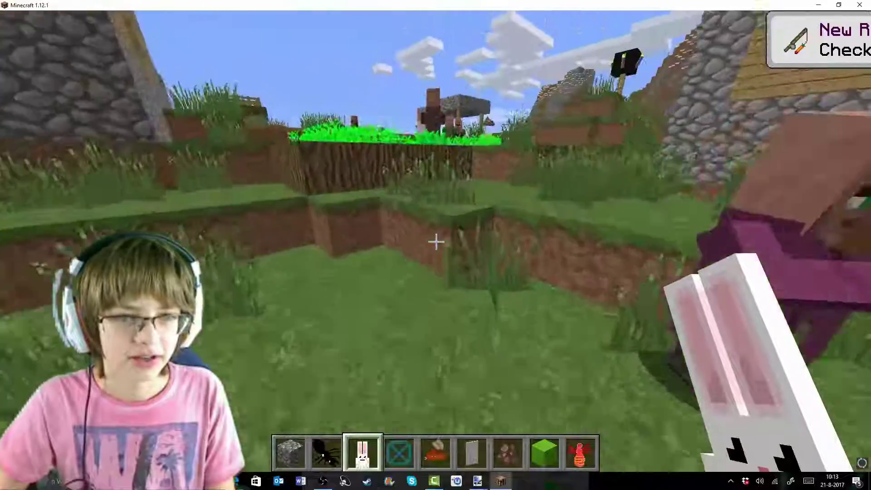
{"action": "key", "text": "w"}
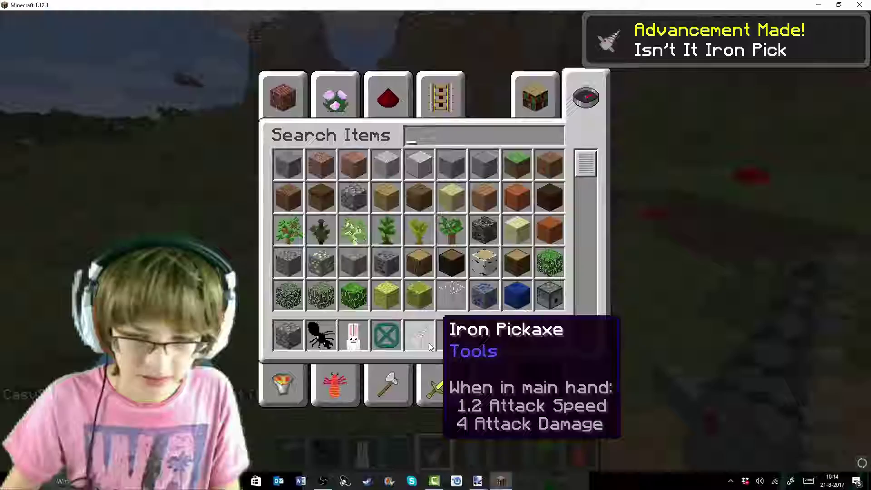
Put the iron pickaxe in the fifth hotbar slot and start a chat command.
{"action": "type", "text": "pu"}
{"action": "key", "text": "Escape"}
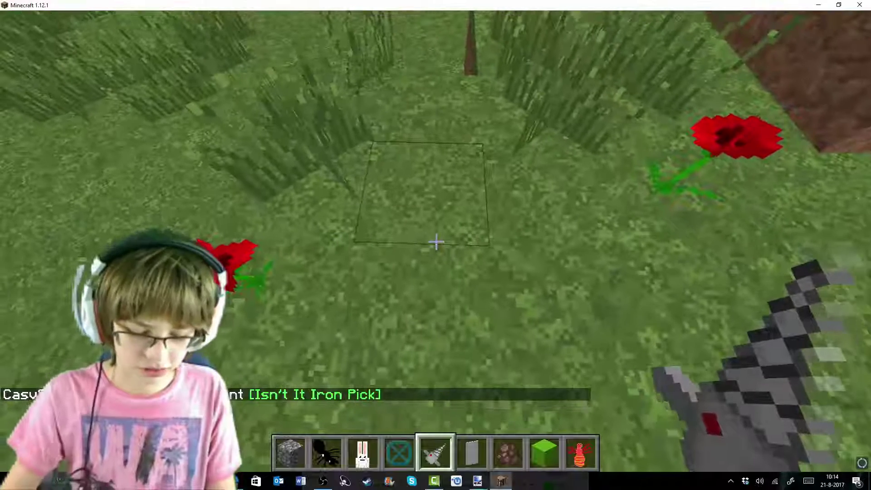
{"action": "key", "text": "t"}
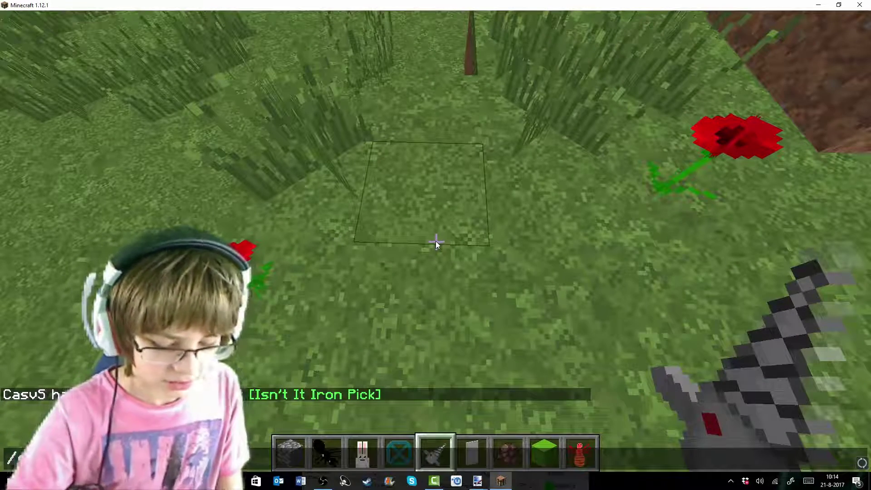